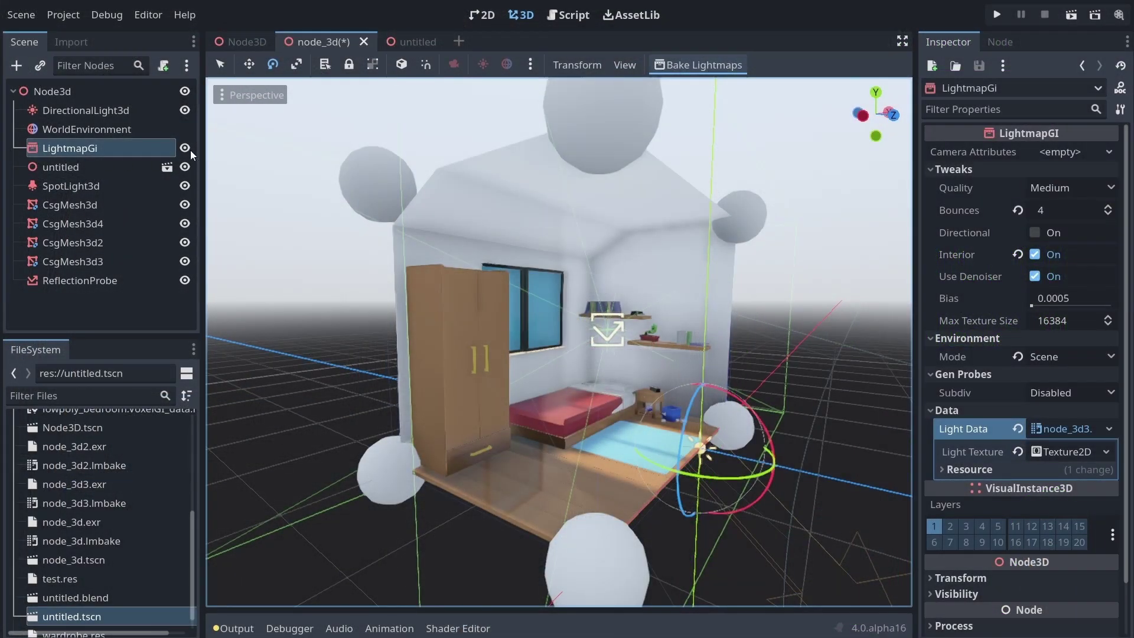
Toggle LightmapGI visibility to compare baked lighting, then revert the fog emission to black
{"action": "left_click", "coordinate": [182, 146]}
{"action": "left_click", "coordinate": [183, 148]}
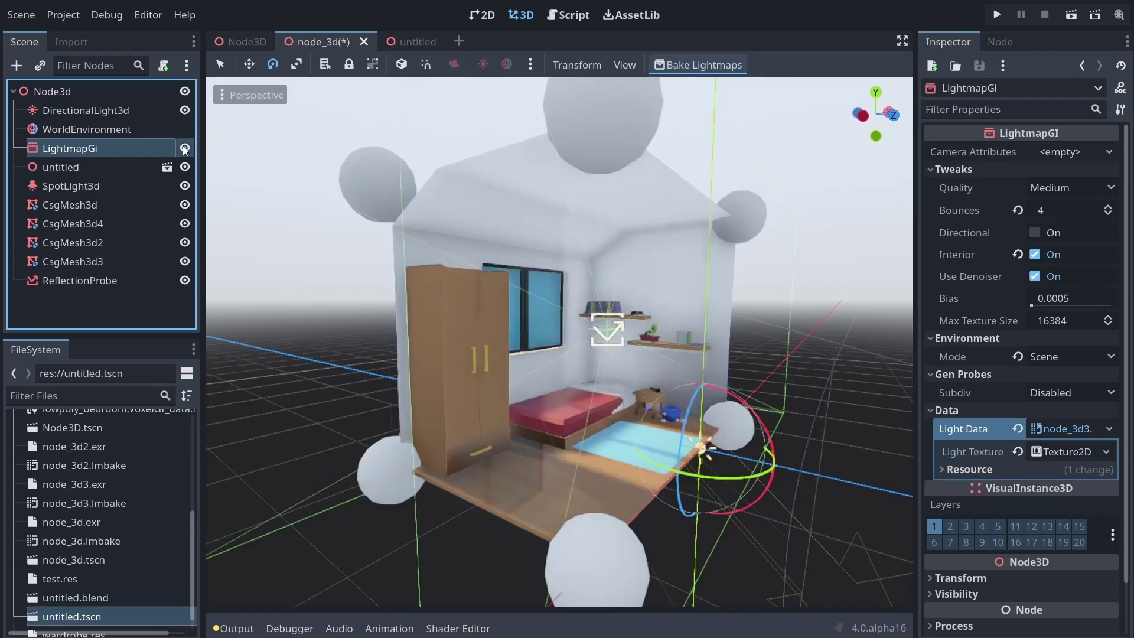
{"action": "left_click", "coordinate": [184, 148]}
{"action": "left_click", "coordinate": [184, 148]}
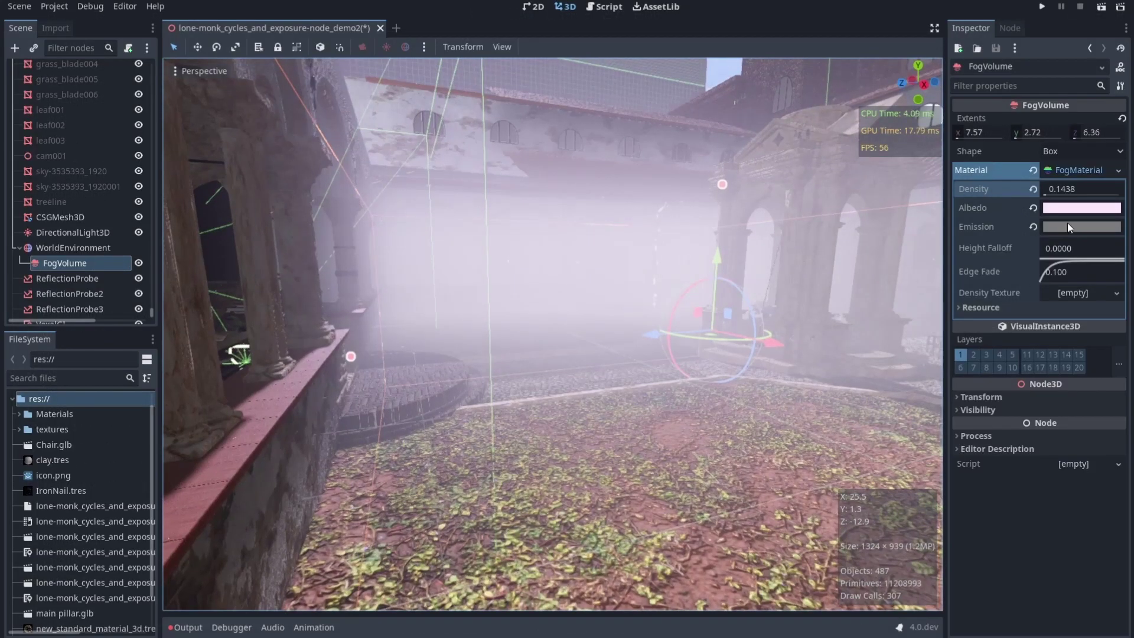
{"action": "left_click", "coordinate": [1033, 227]}
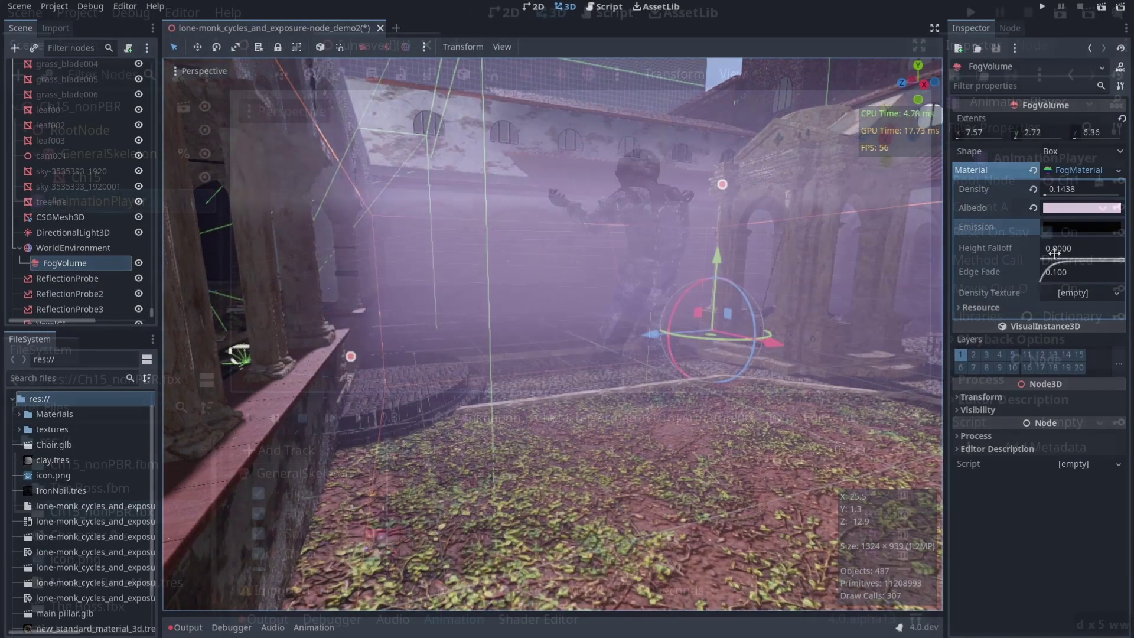
Pick the retargeted animation and scrub the character's pose along the timeline
{"action": "left_click", "coordinate": [569, 435]}
{"action": "left_click", "coordinate": [398, 473]}
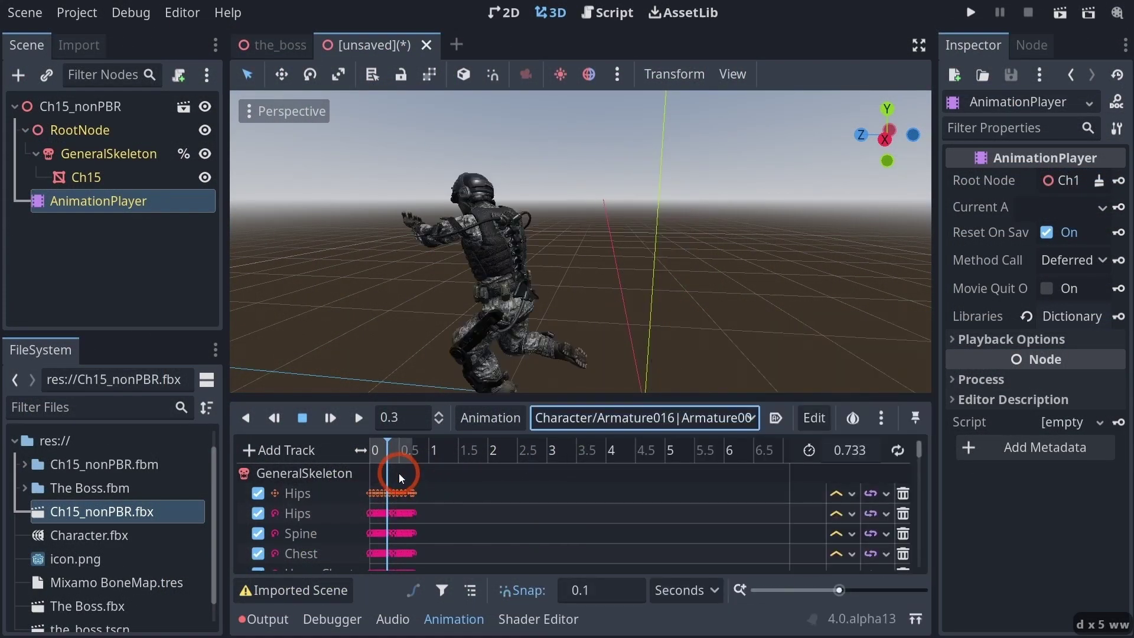
{"action": "mouse_move", "coordinate": [398, 451]}
{"action": "left_mouse_down"}
{"action": "mouse_move", "coordinate": [381, 456]}
{"action": "mouse_move", "coordinate": [408, 455]}
{"action": "mouse_move", "coordinate": [377, 455]}
{"action": "left_mouse_up"}
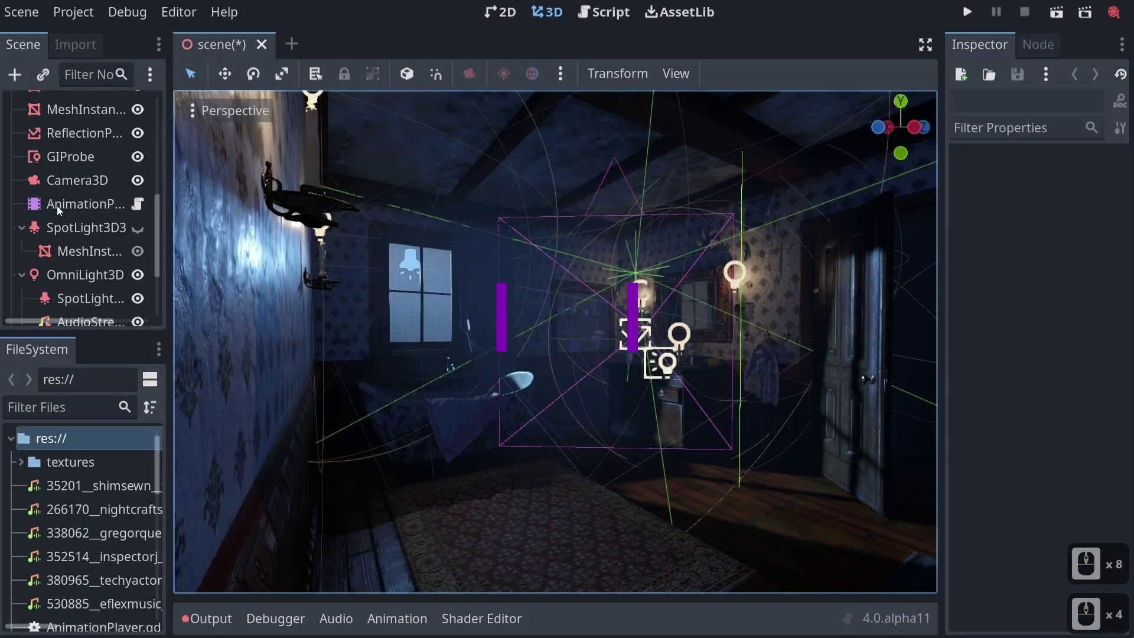
Play CameraAction from 0.5 s, then enable Sdfgi and Read Sky Light on WorldEnvironment
{"action": "left_click", "coordinate": [57, 206]}
{"action": "left_click", "coordinate": [401, 497]}
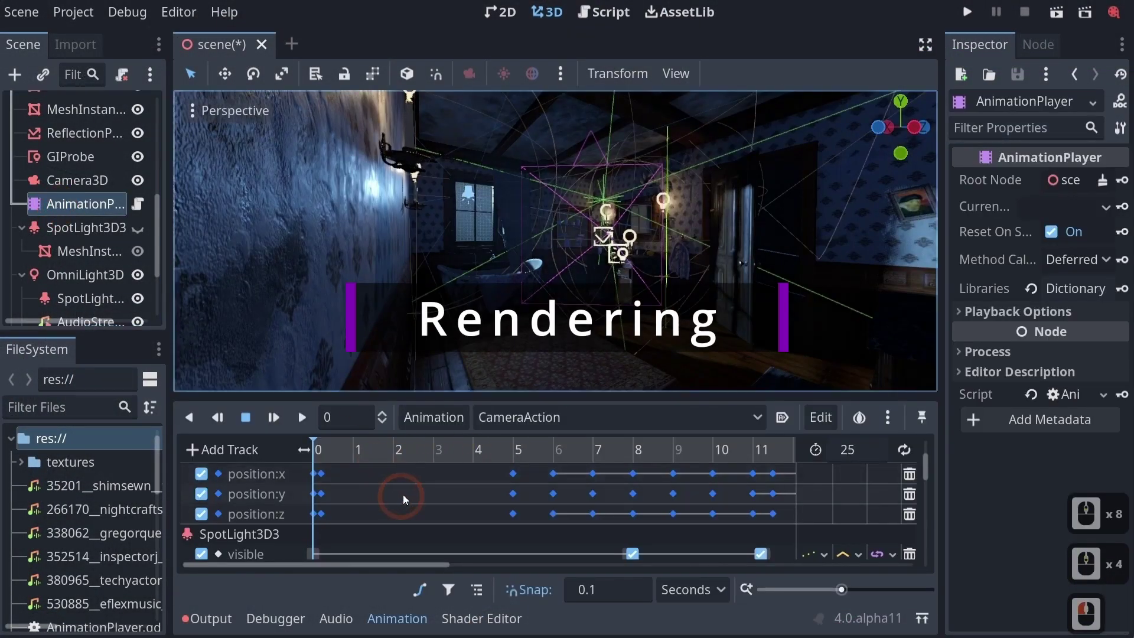
{"action": "left_click", "coordinate": [332, 440]}
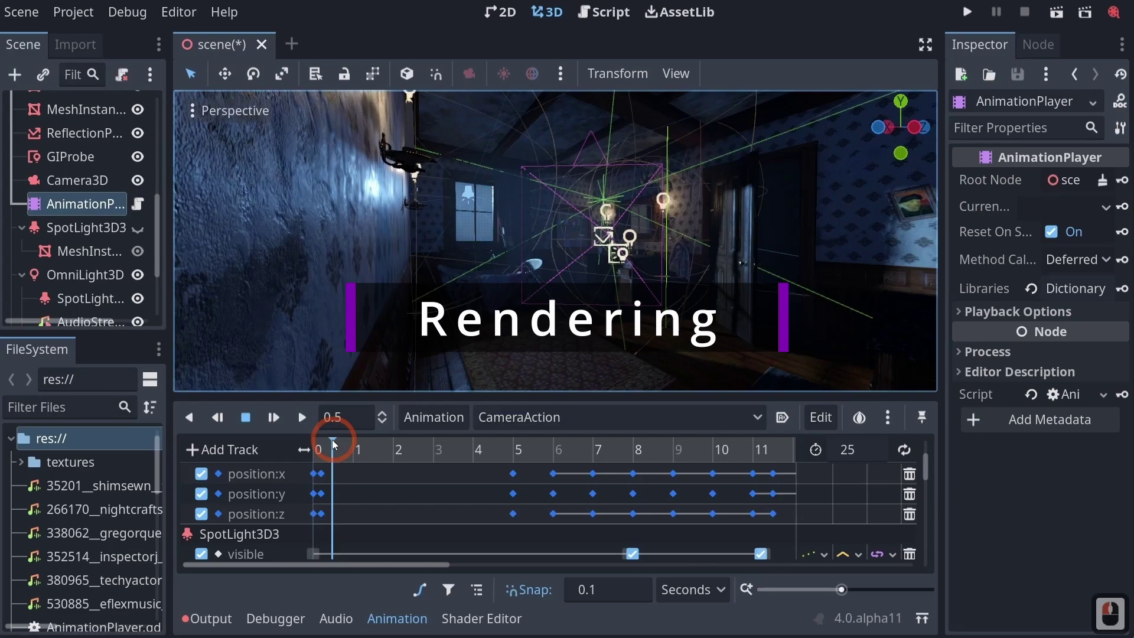
{"action": "left_click", "coordinate": [302, 417]}
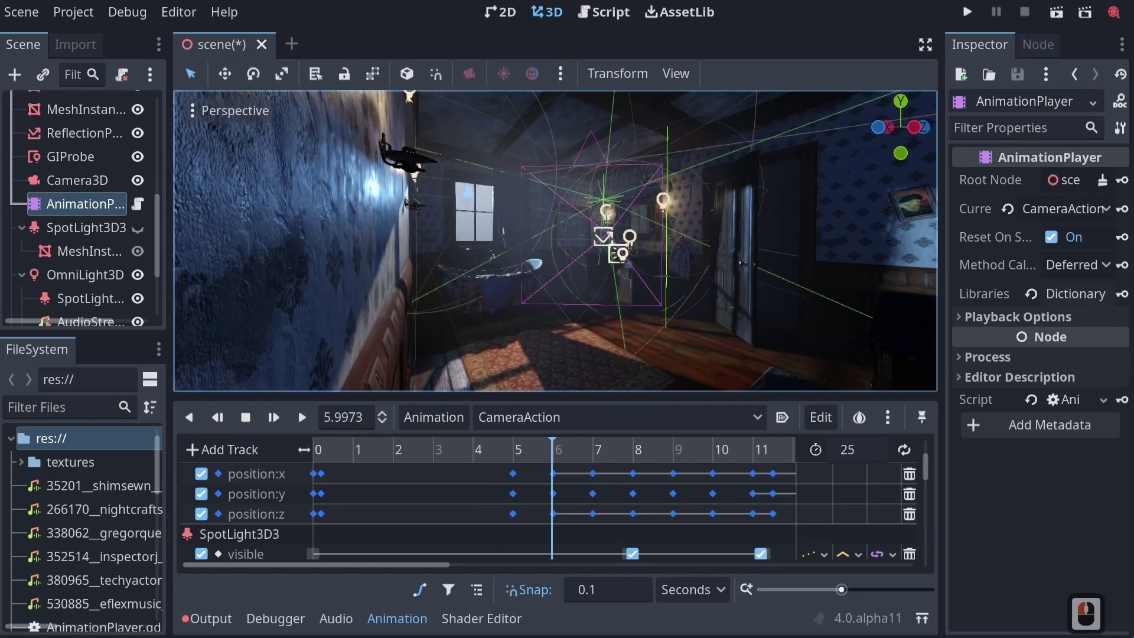
{"action": "left_click", "coordinate": [1028, 444]}
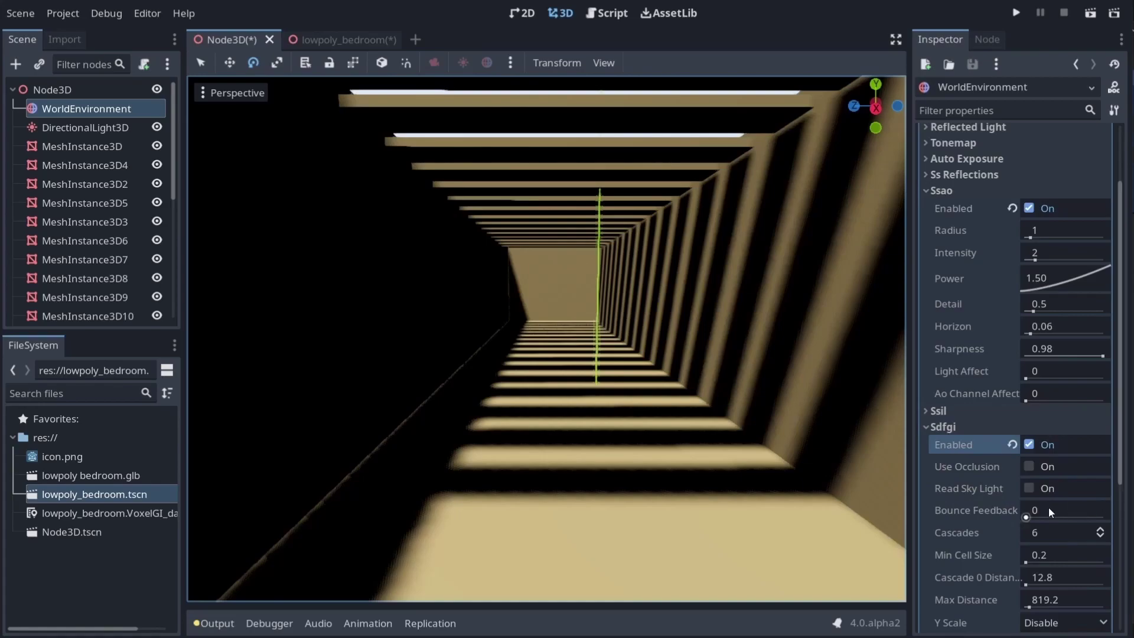
{"action": "left_click", "coordinate": [1028, 488]}
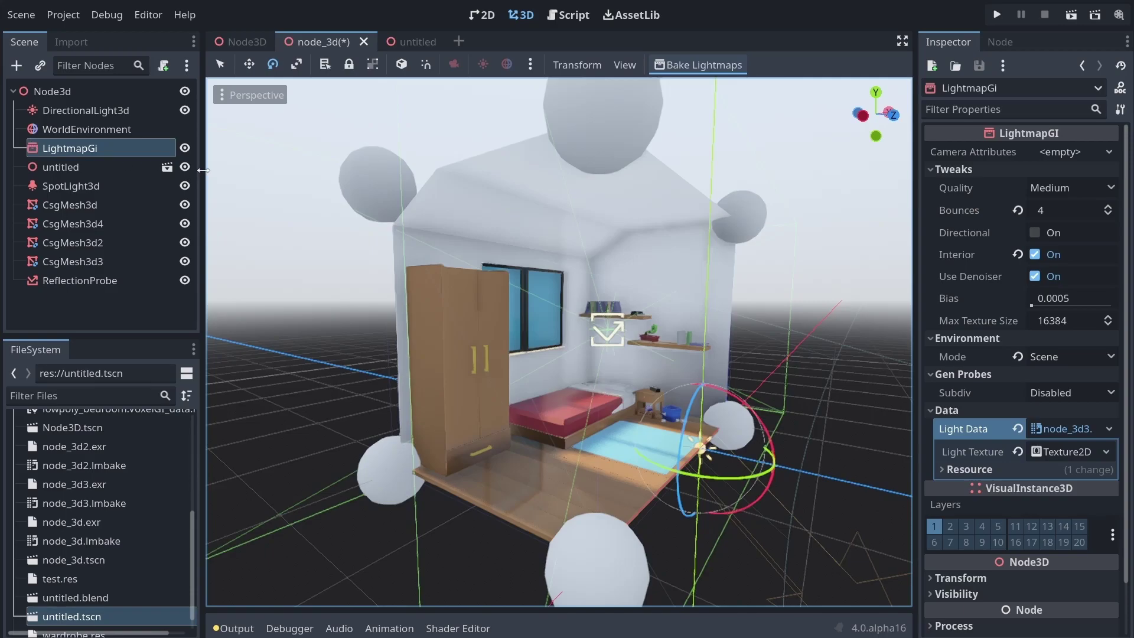
Toggle LightmapGI visibility, then raise the FogMaterial emission colour to grey
{"action": "left_click", "coordinate": [185, 148]}
{"action": "left_click", "coordinate": [185, 149]}
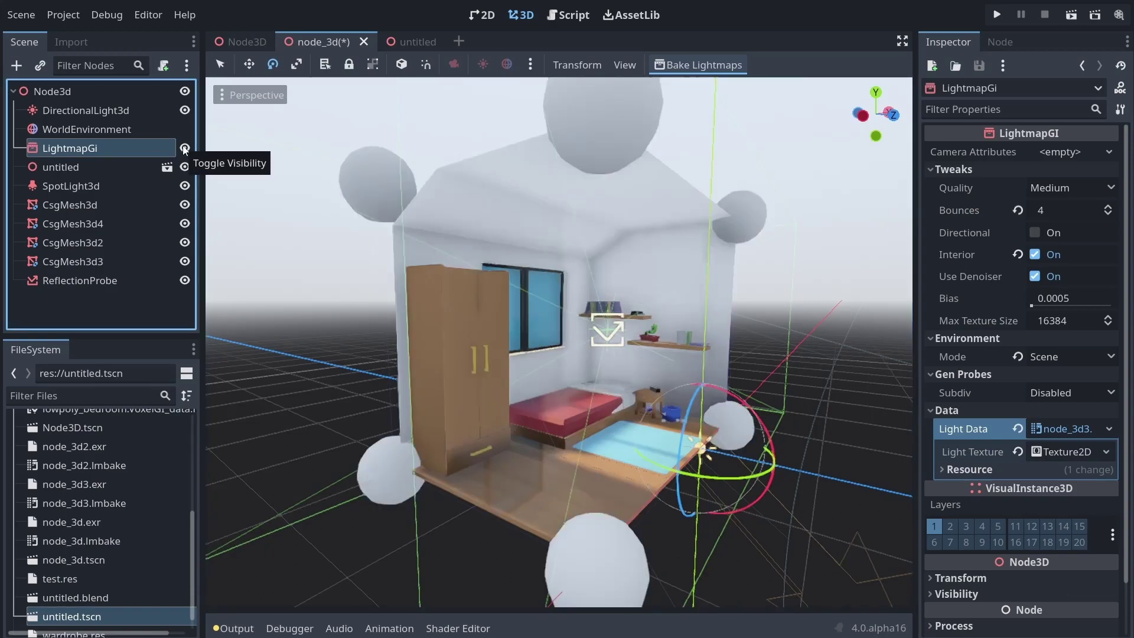
{"action": "left_click", "coordinate": [185, 148]}
{"action": "left_click", "coordinate": [185, 149]}
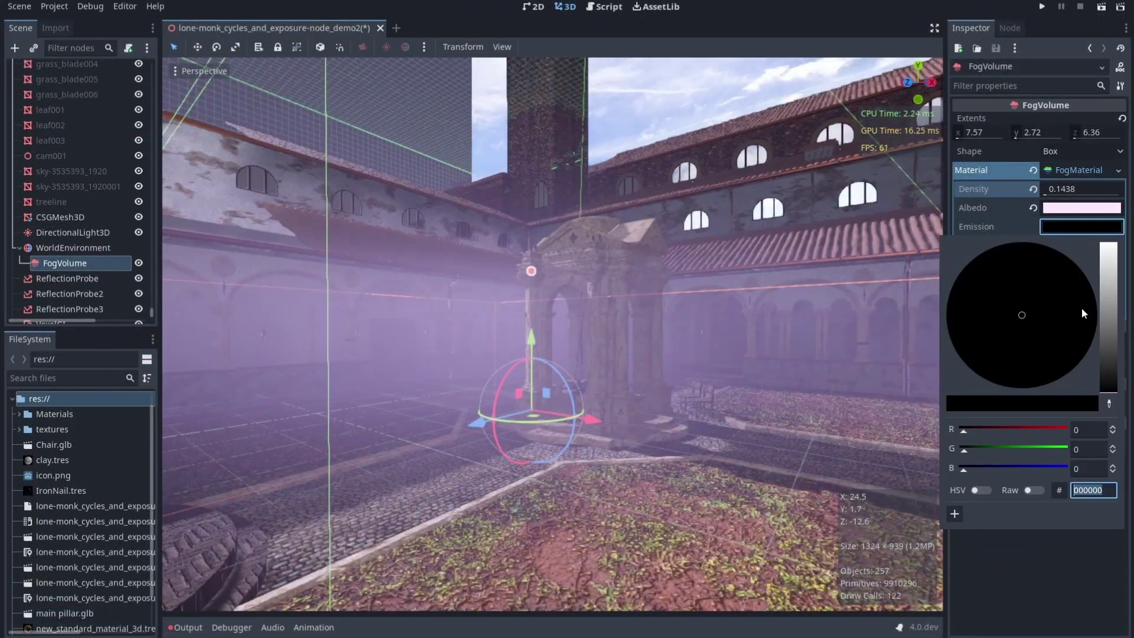
{"action": "mouse_move", "coordinate": [1116, 305]}
{"action": "left_mouse_down"}
{"action": "mouse_move", "coordinate": [1111, 272]}
{"action": "mouse_move", "coordinate": [1107, 320]}
{"action": "left_mouse_up"}
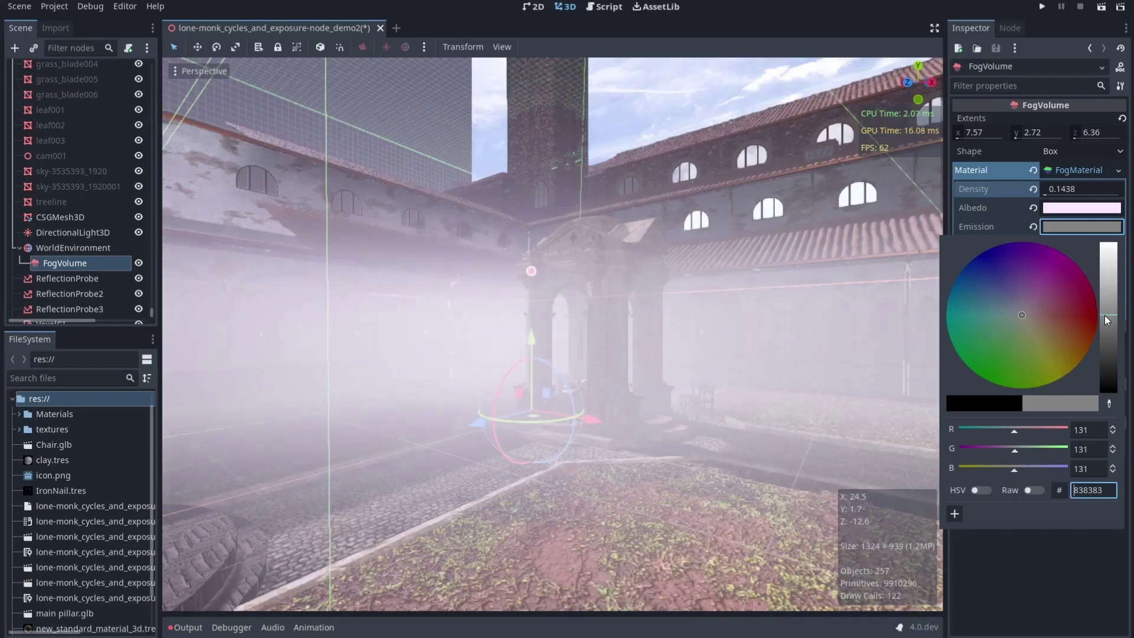
Orbit down into the courtyard and move the particle attractor around the horse
{"action": "right_click_drag", "start_coordinate": [746, 336], "coordinate": [836, 384]}
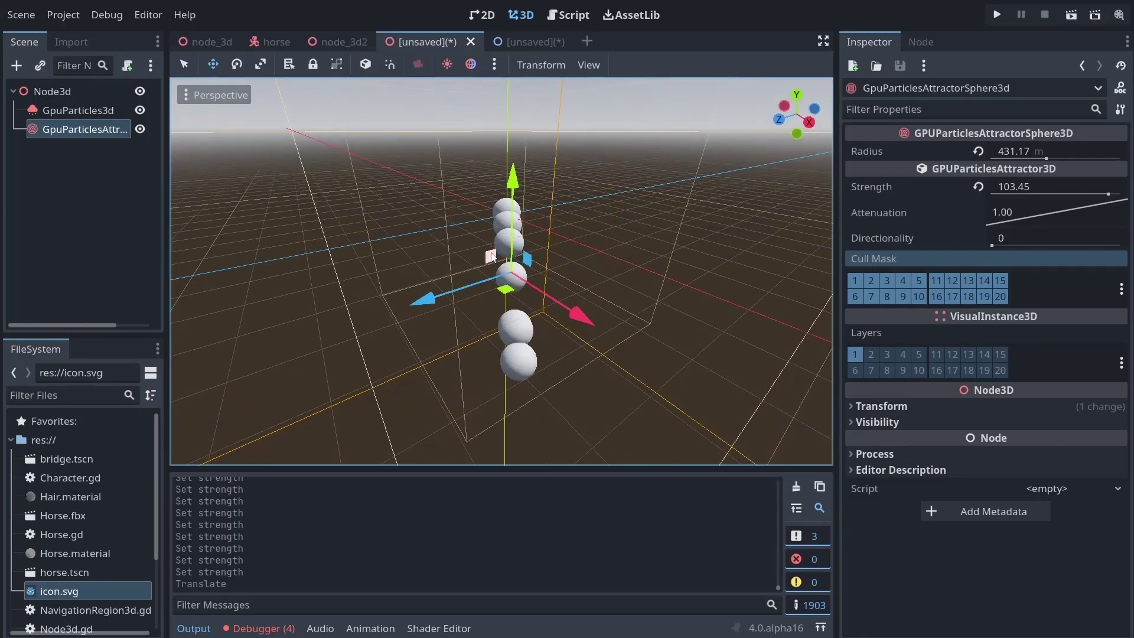
{"action": "mouse_move", "coordinate": [492, 255]}
{"action": "left_mouse_down"}
{"action": "mouse_move", "coordinate": [567, 236]}
{"action": "mouse_move", "coordinate": [486, 269]}
{"action": "left_mouse_up"}
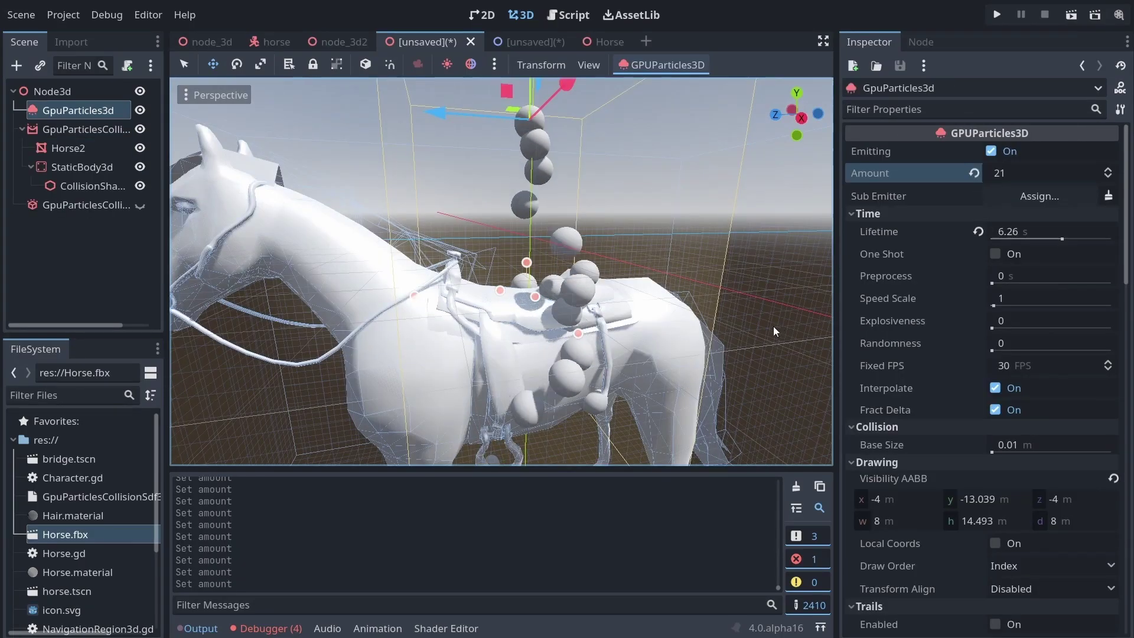
{"action": "middle_click_drag", "start_coordinate": [773, 326], "coordinate": [660, 331]}
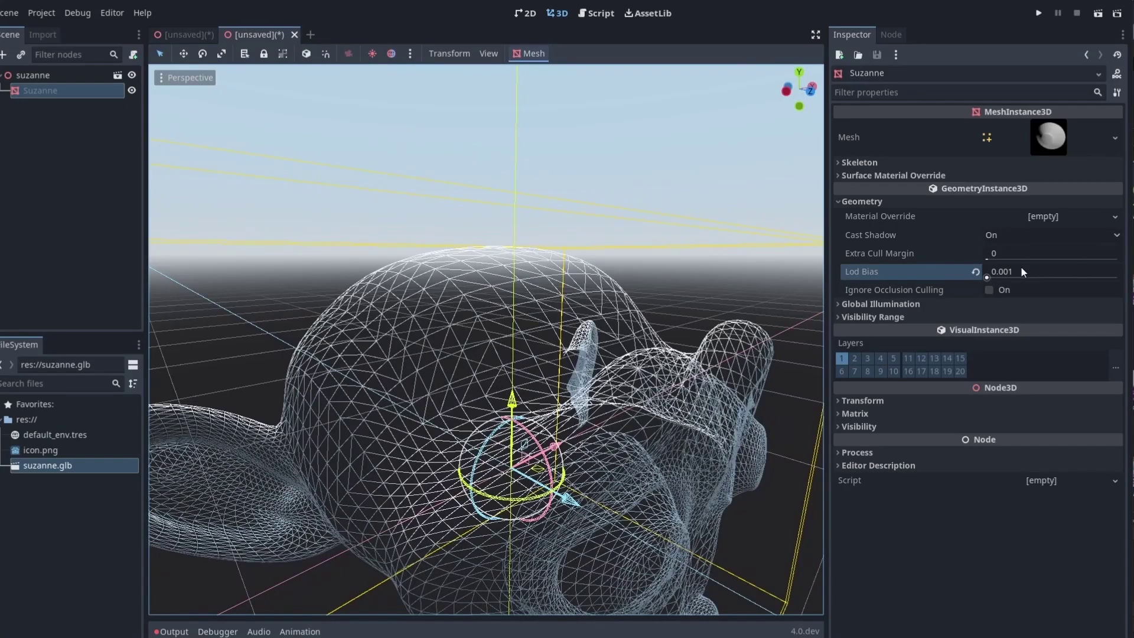
Set the Suzanne mesh's Lod Bias field to 0.016
{"action": "left_click", "coordinate": [1021, 267]}
{"action": "type", "text": "0.056"}
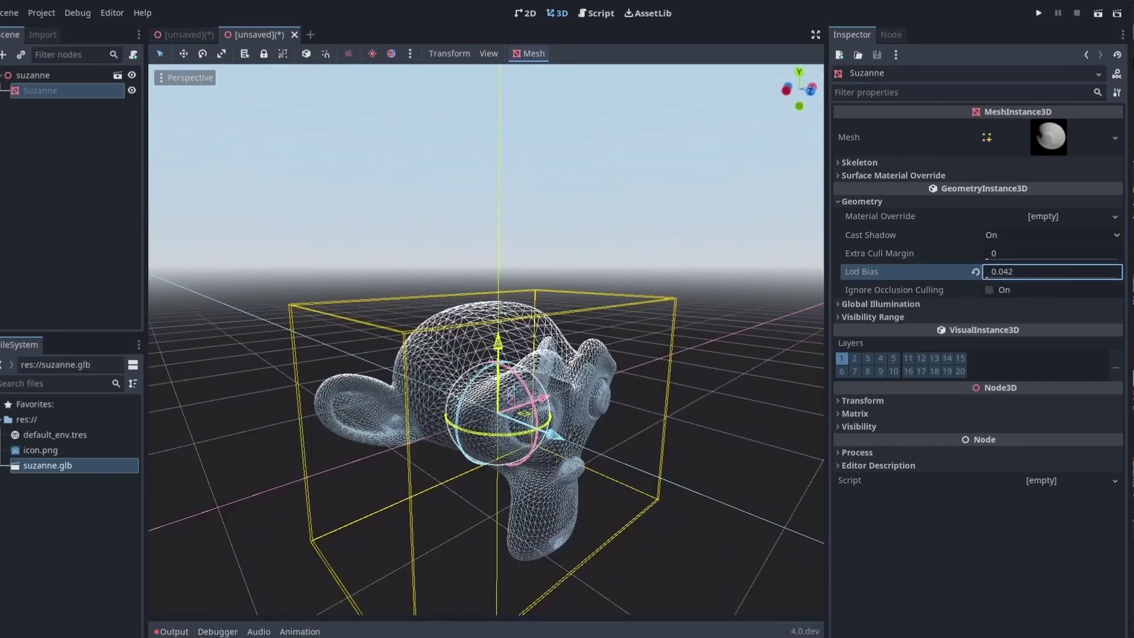
{"action": "type", "text": "0.016"}
{"action": "key", "text": "Return"}
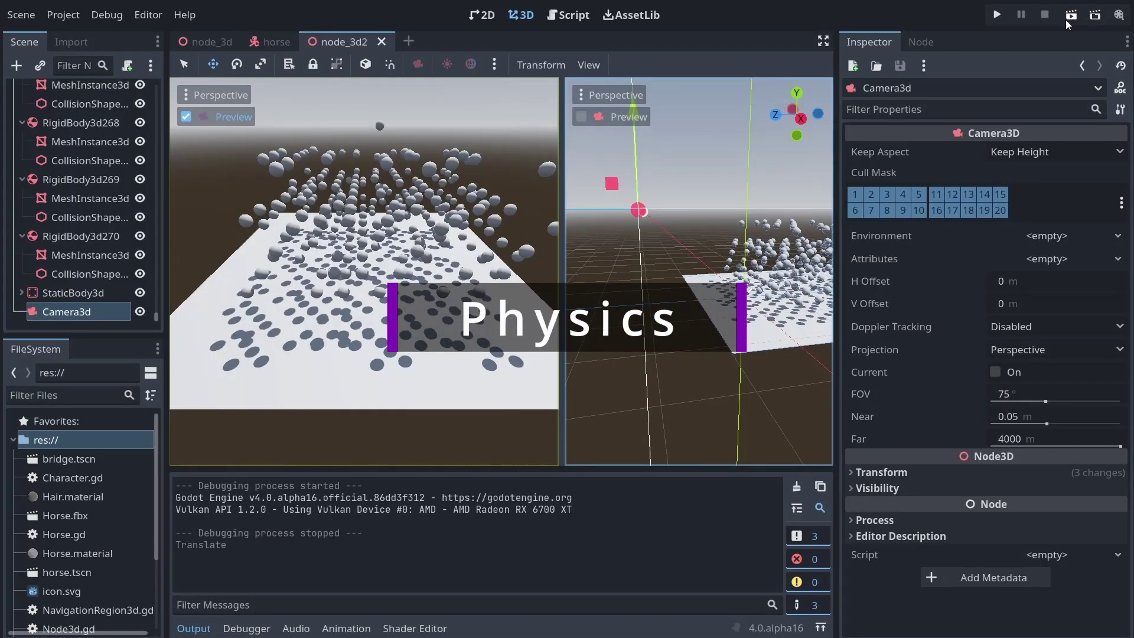
Run the current falling-spheres scene and drag the game window aside
{"action": "left_click", "coordinate": [1068, 20]}
{"action": "left_click_drag", "start_coordinate": [619, 163], "coordinate": [458, 118]}
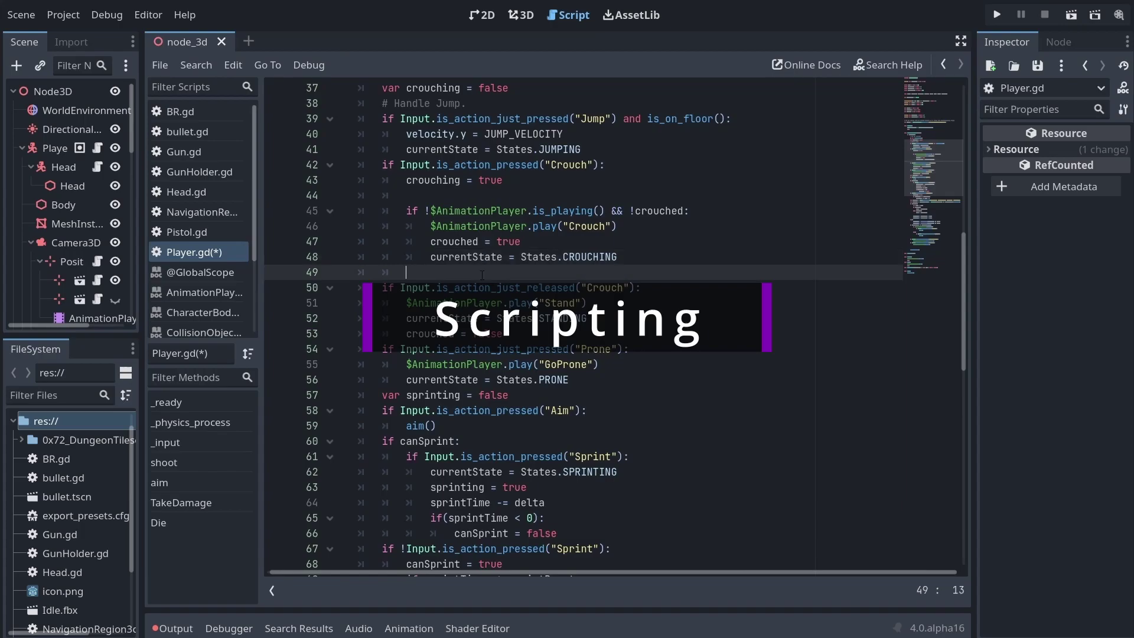
{"action": "type", "text": "sprinting:"}
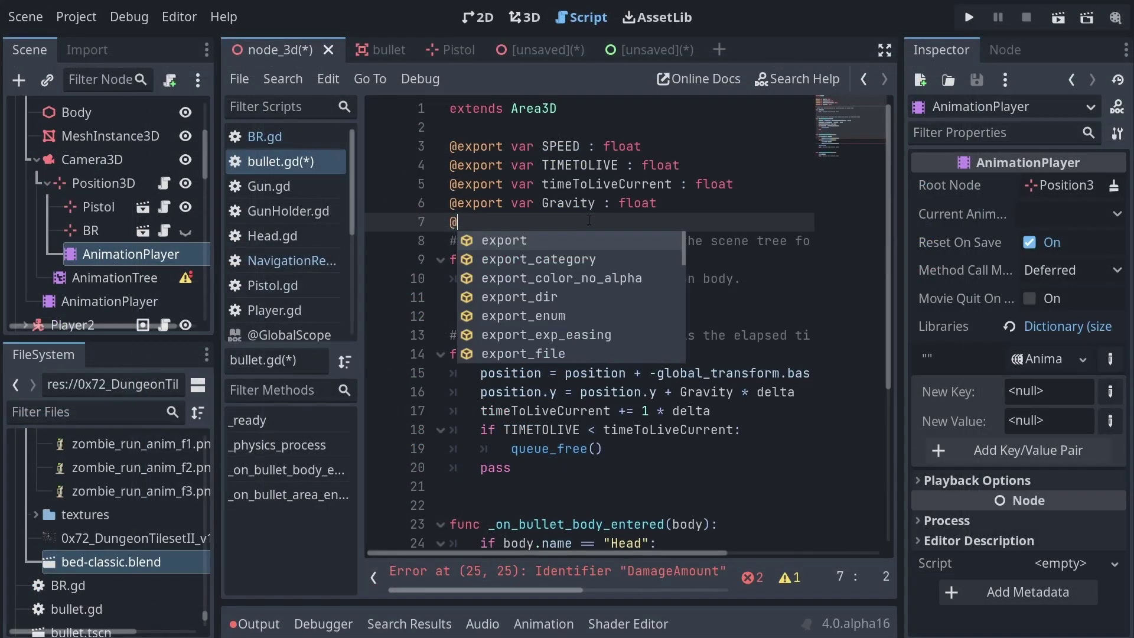
{"action": "type", "text": "exp"}
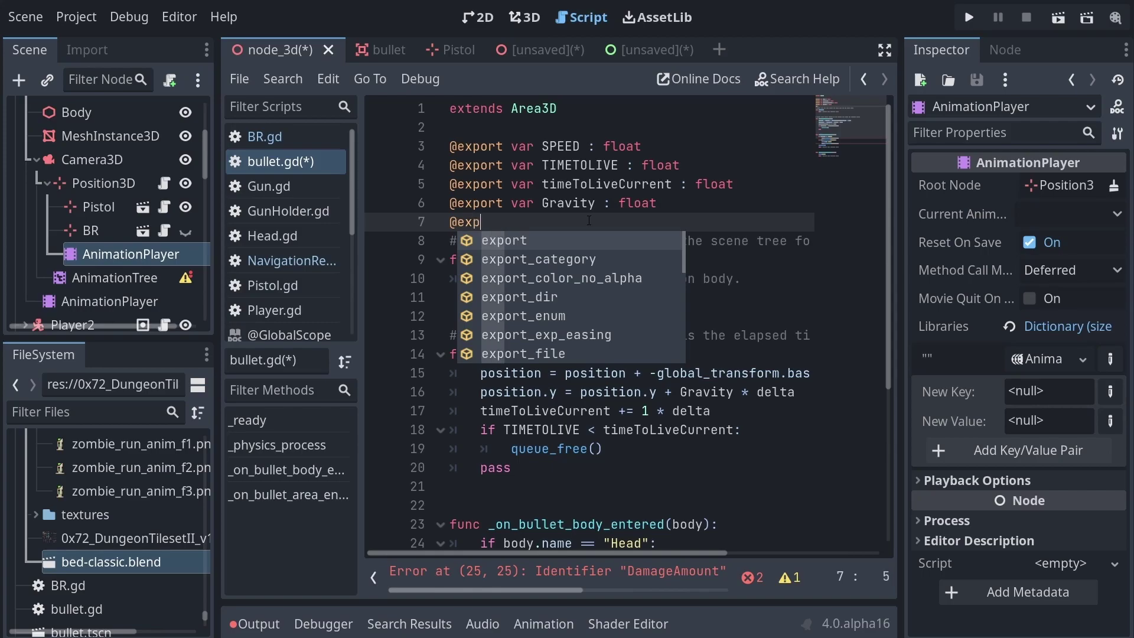
{"action": "type", "text": "ort var DamageAmount"}
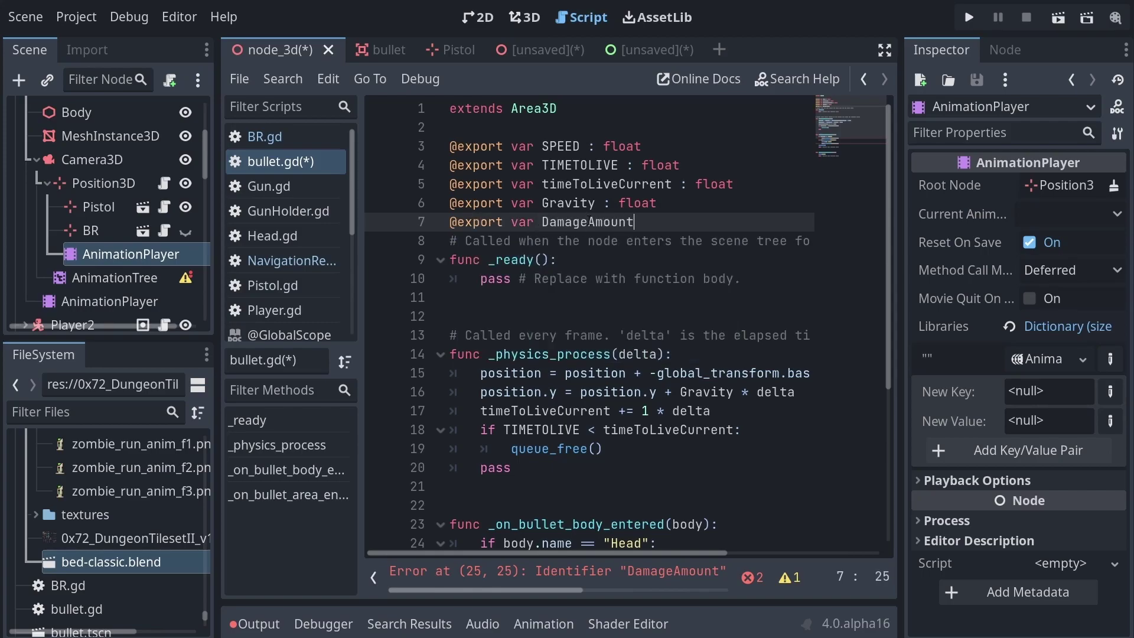
{"action": "type", "text": " : float"}
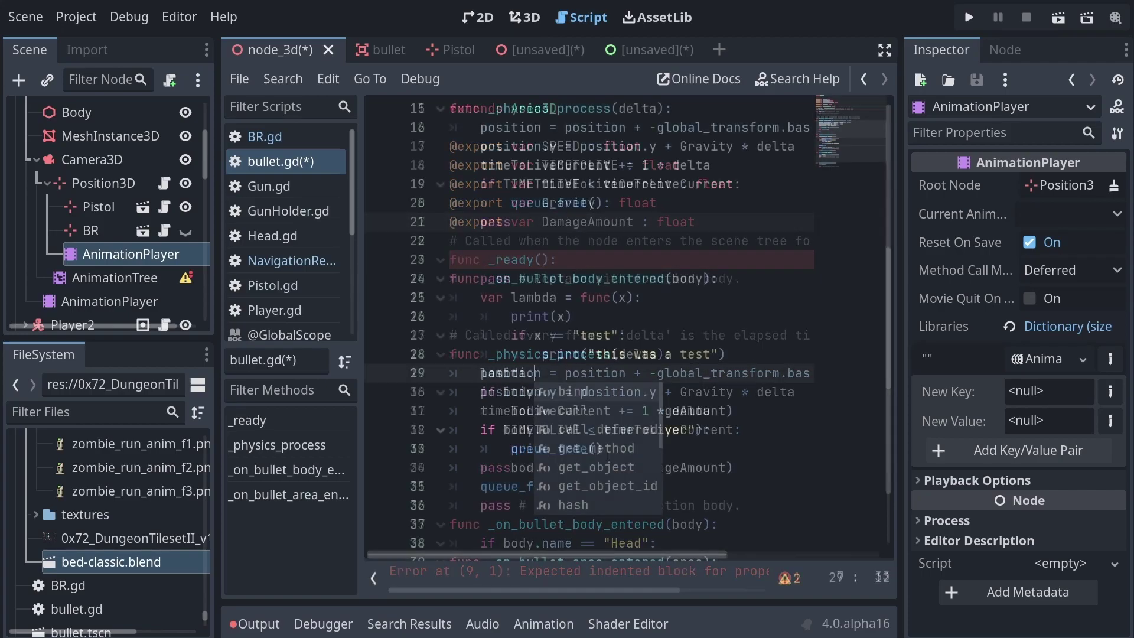
{"action": "type", "text": "lambda.call"}
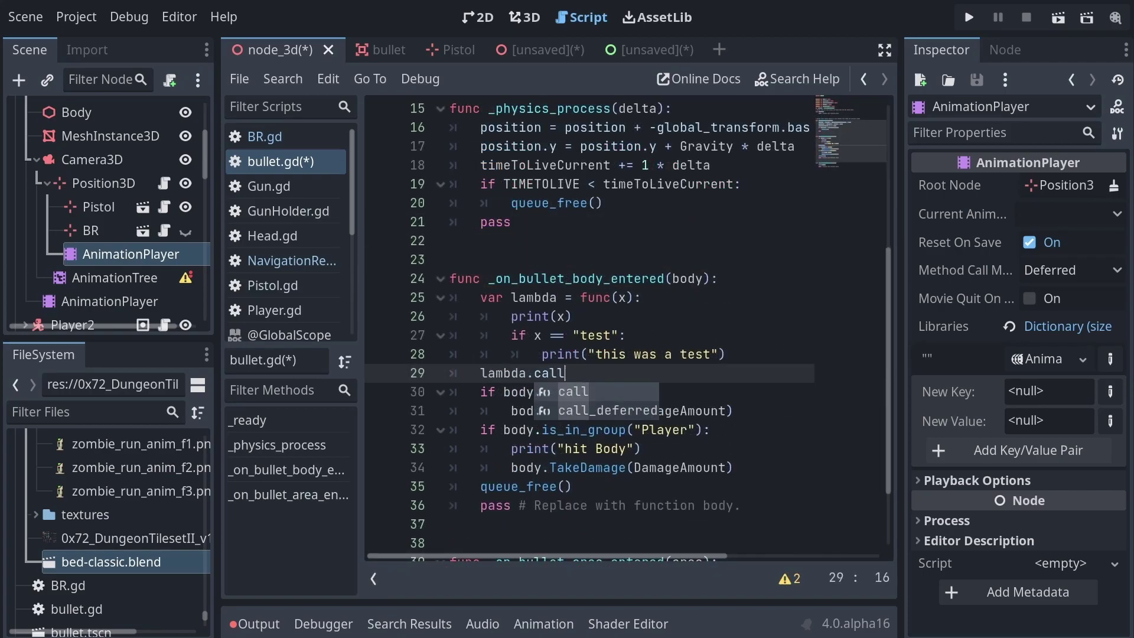
{"action": "type", "text": "("}
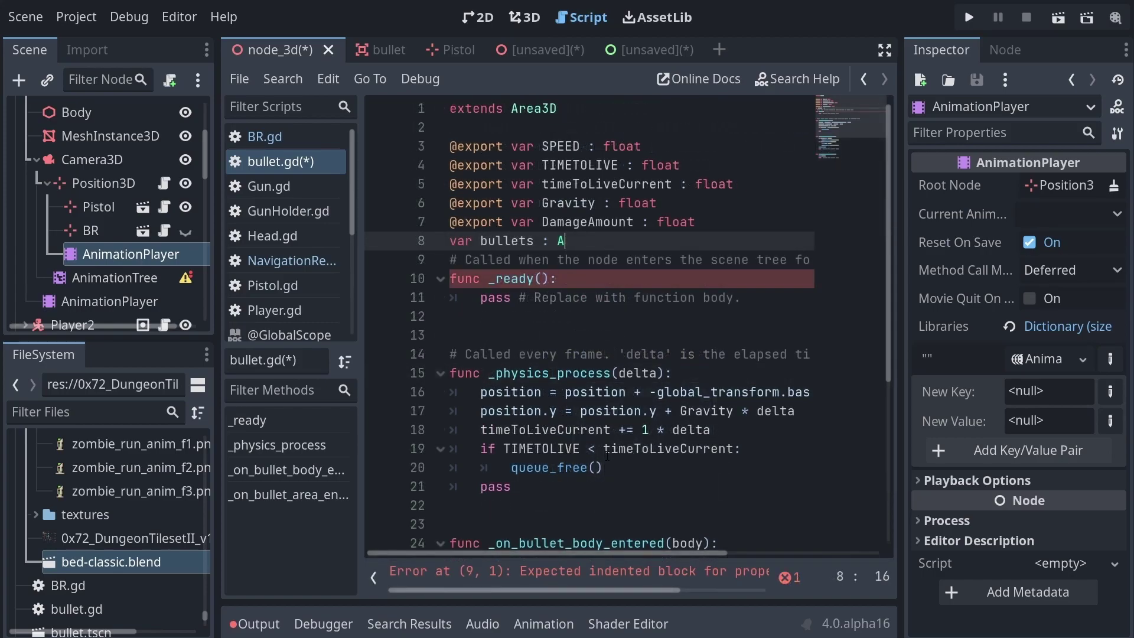
{"action": "type", "text": "y[]"}
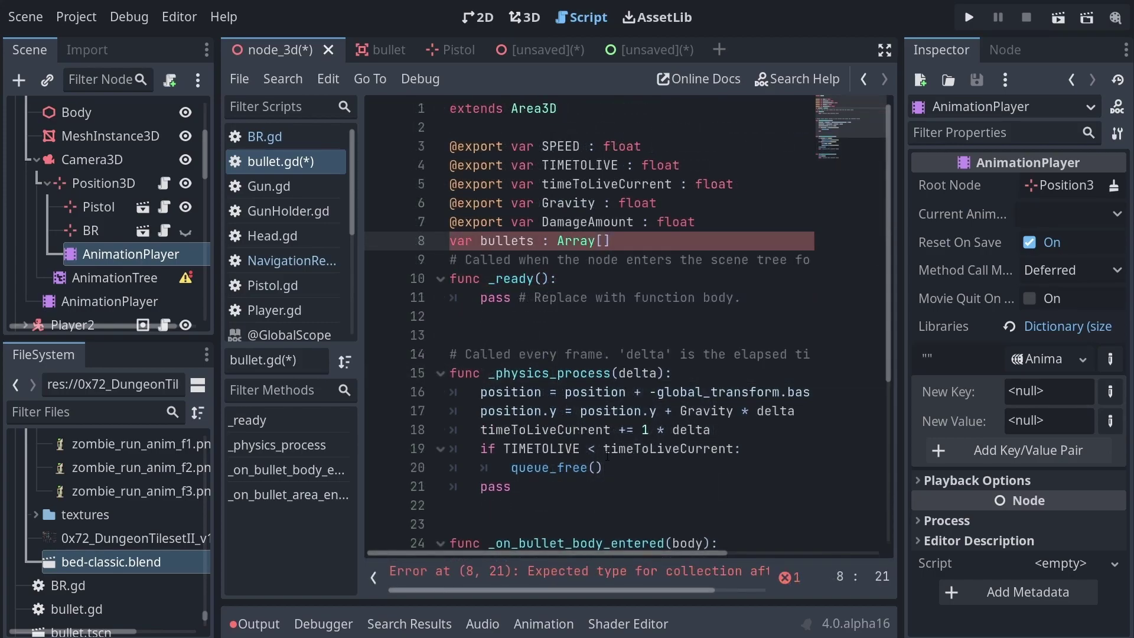
{"action": "type", "text": "packedsc"}
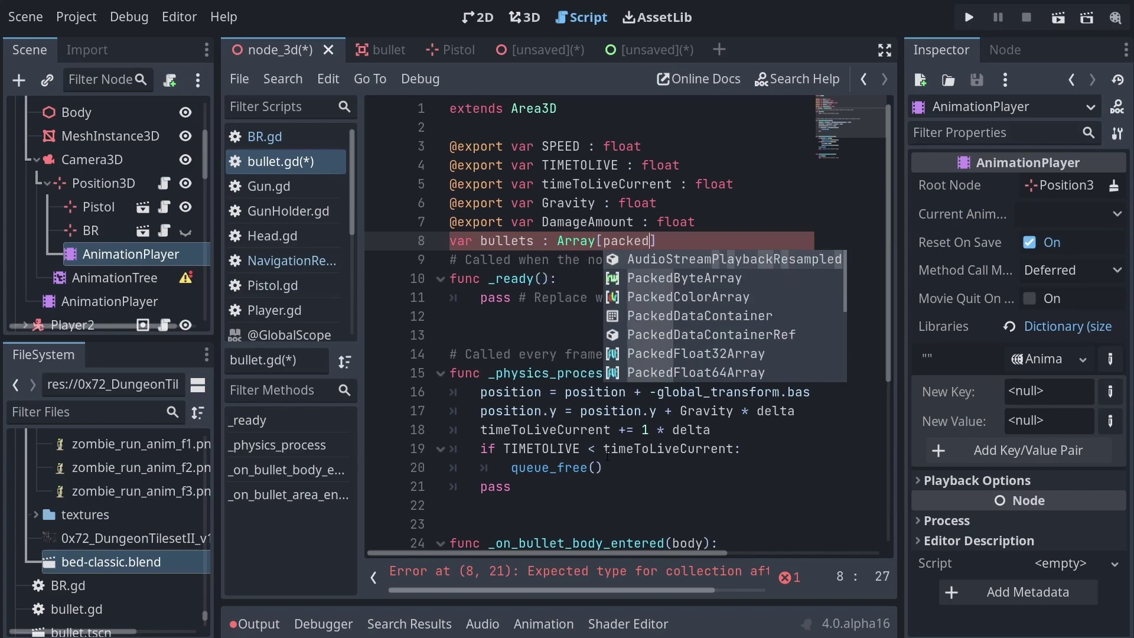
{"action": "key", "text": "Return"}
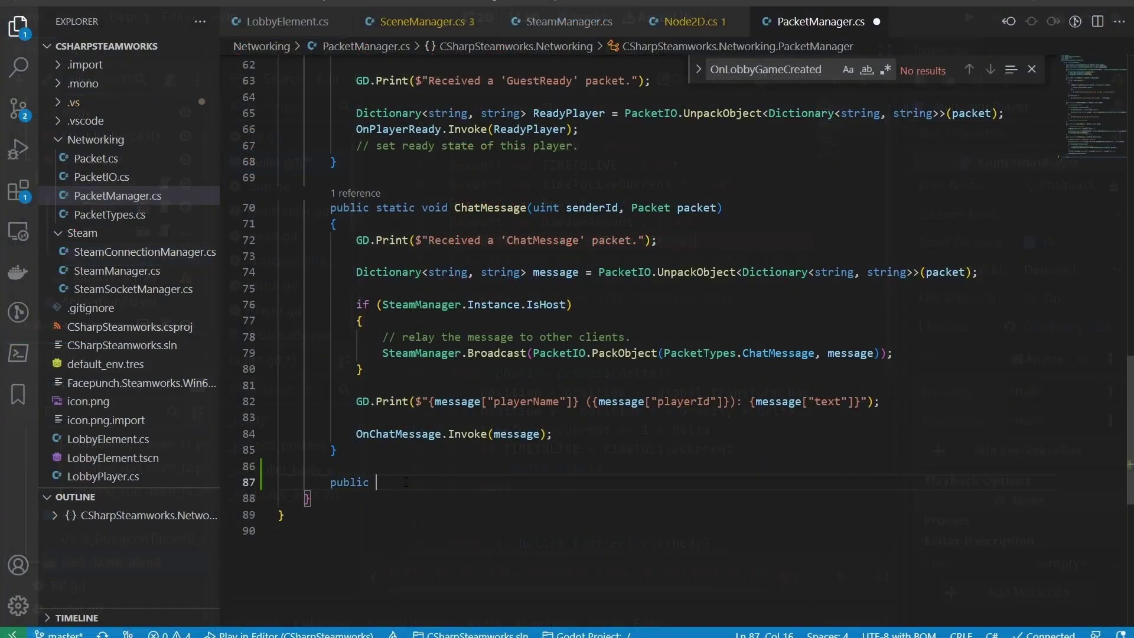
Write 'public static void ReadyMessage(uint senderId, Packet packet)' below ChatMessage, accepting IntelliSense suggestions
{"action": "type", "text": "static void "}
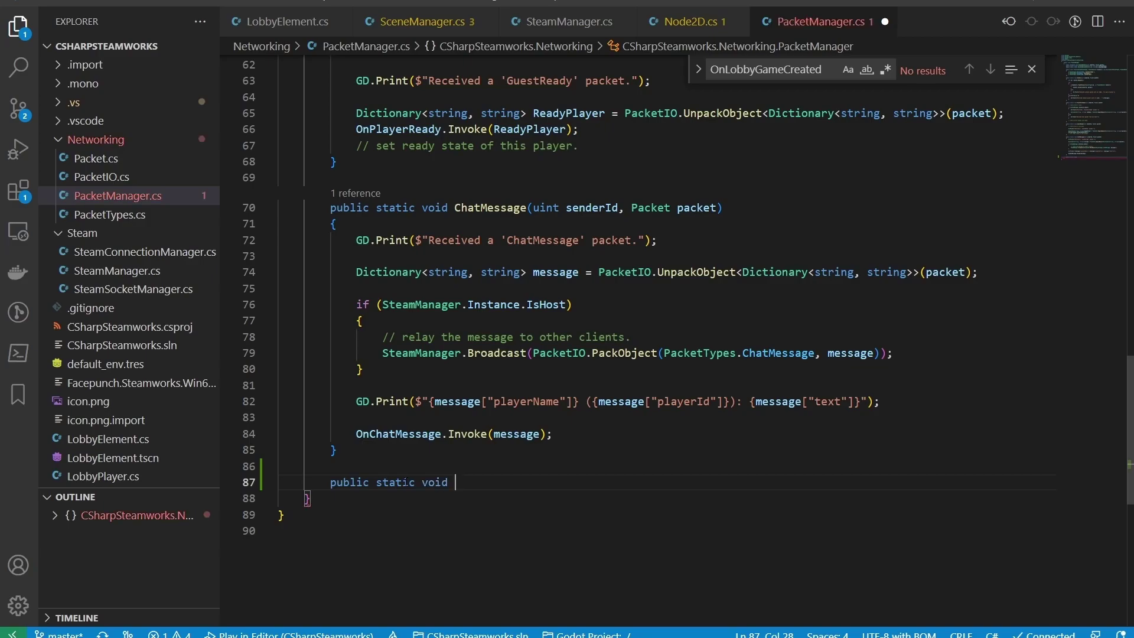
{"action": "type", "text": "Ready"}
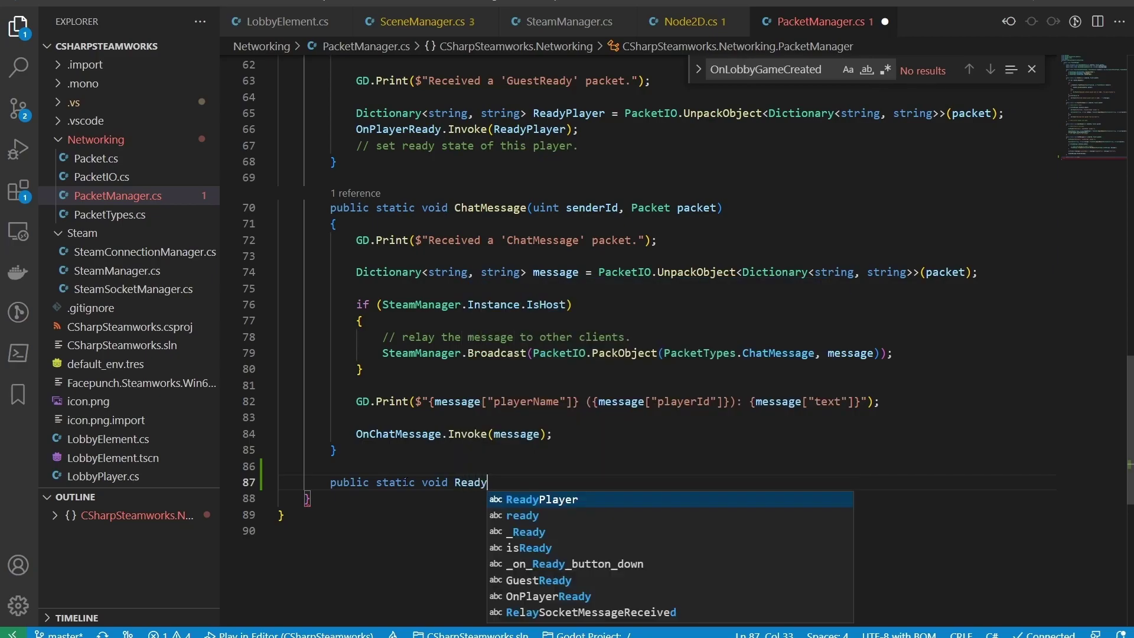
{"action": "type", "text": "Message("}
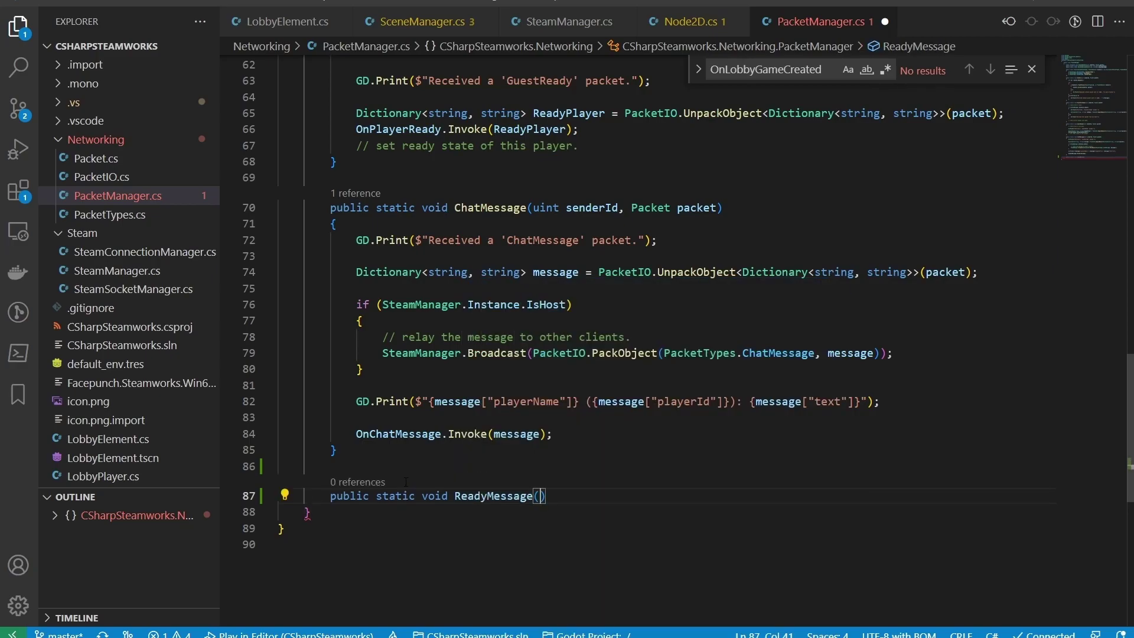
{"action": "type", "text": "uint senderid"}
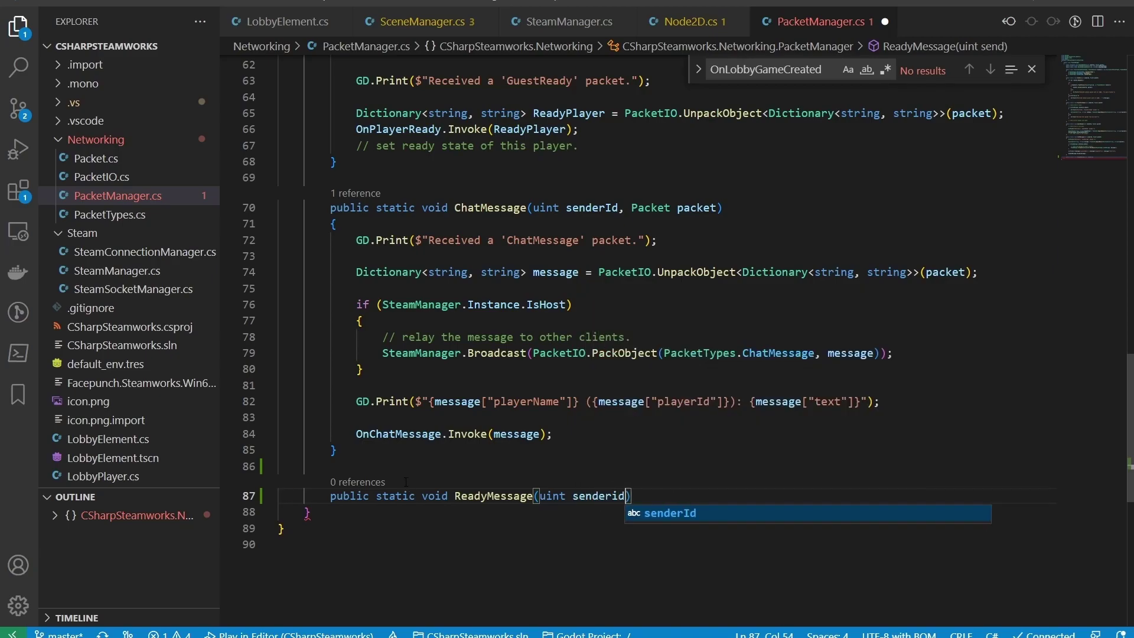
{"action": "key", "text": "Tab"}
{"action": "type", "text": ", Packet pa"}
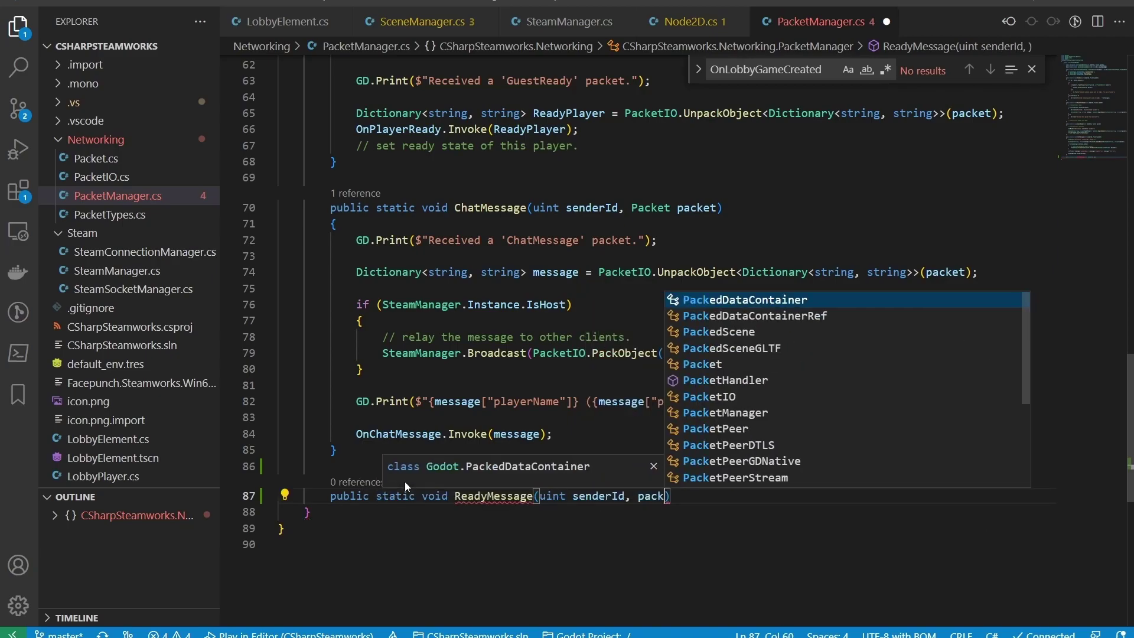
{"action": "type", "text": "cket "}
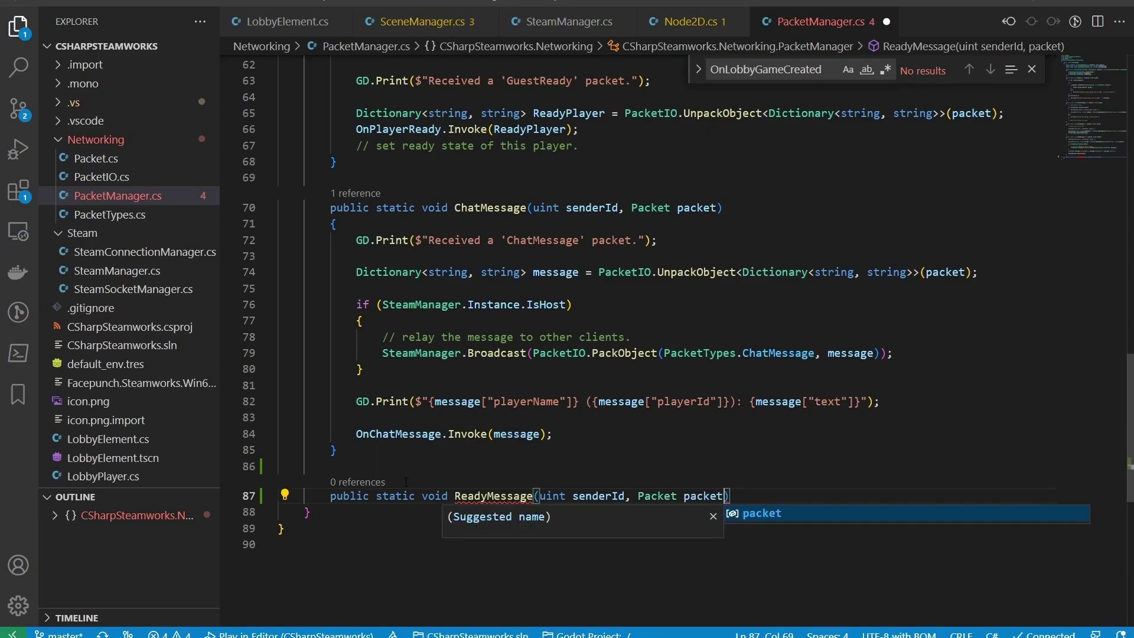
{"action": "type", "text": ")"}
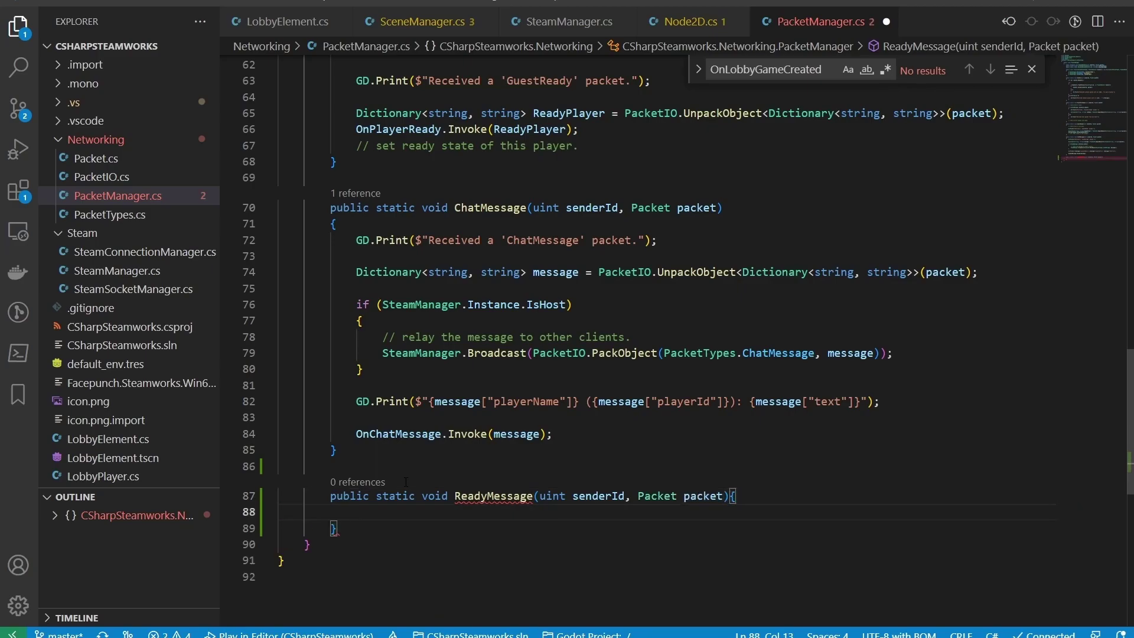
{"action": "type", "text": "dict"}
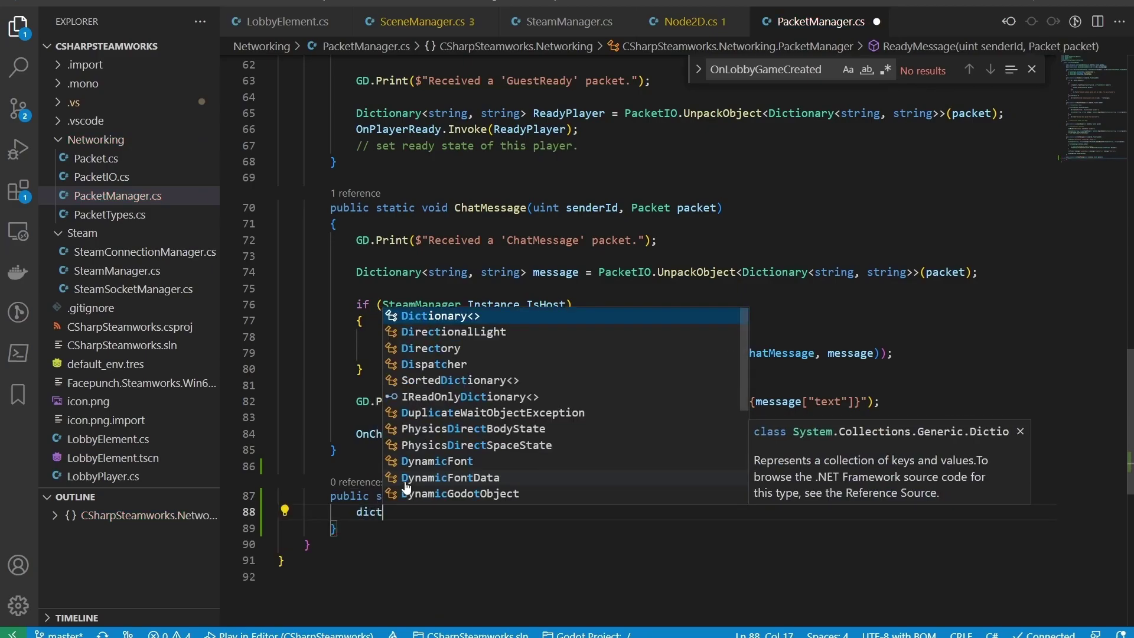
{"action": "key", "text": "Tab"}
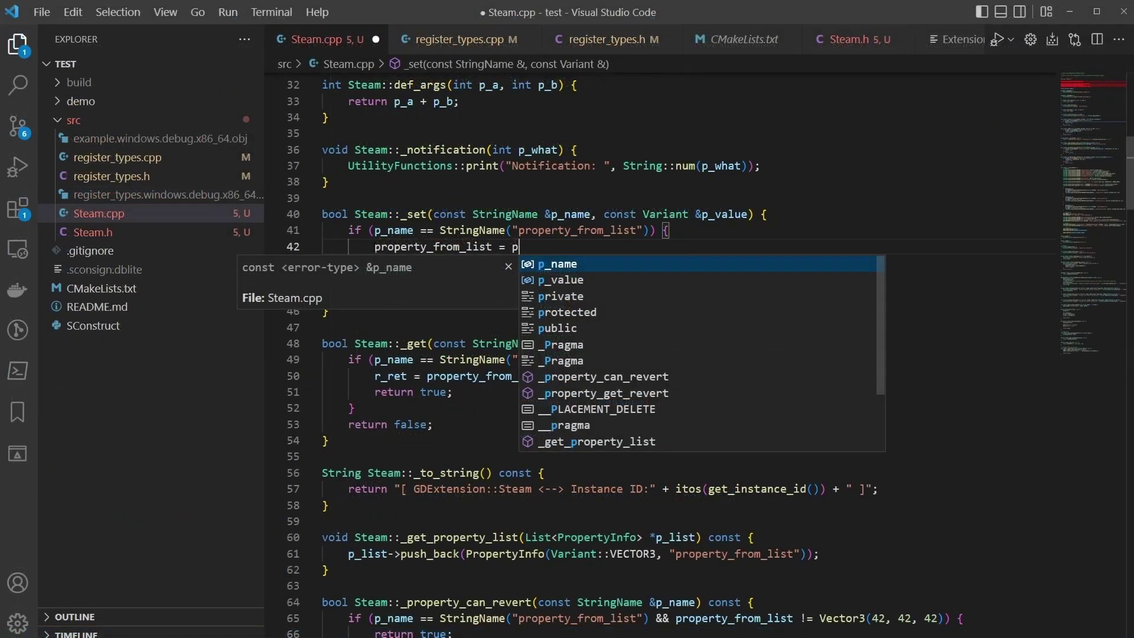
Review the SteamRef registration and initialize_Steam_module in register_types.cpp
{"action": "key", "text": "Escape"}
{"action": "left_click", "coordinate": [455, 39]}
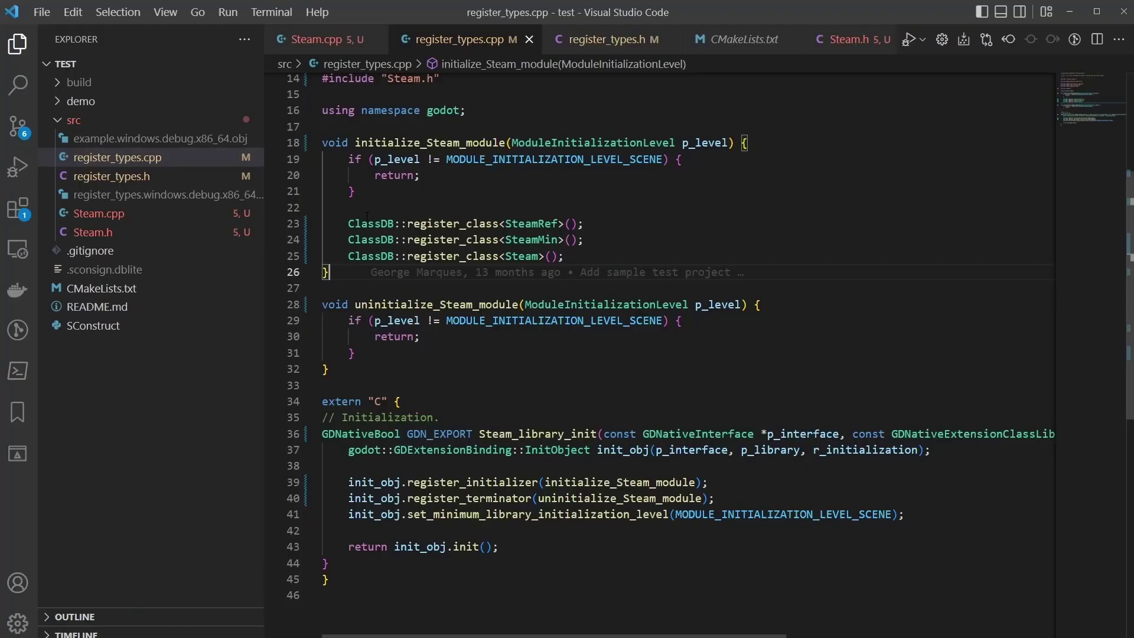
{"action": "left_click_drag", "start_coordinate": [369, 223], "coordinate": [609, 216]}
{"action": "scroll", "coordinate": [535, 454], "scroll_direction": "down", "scroll_amount": 1}
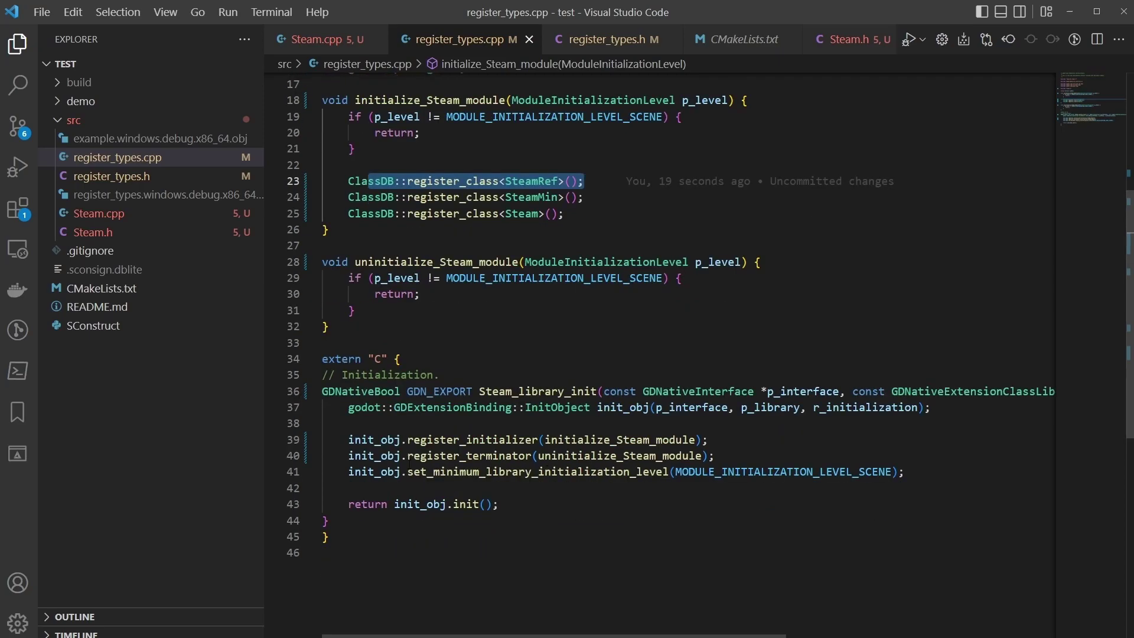
{"action": "double_click", "coordinate": [621, 439]}
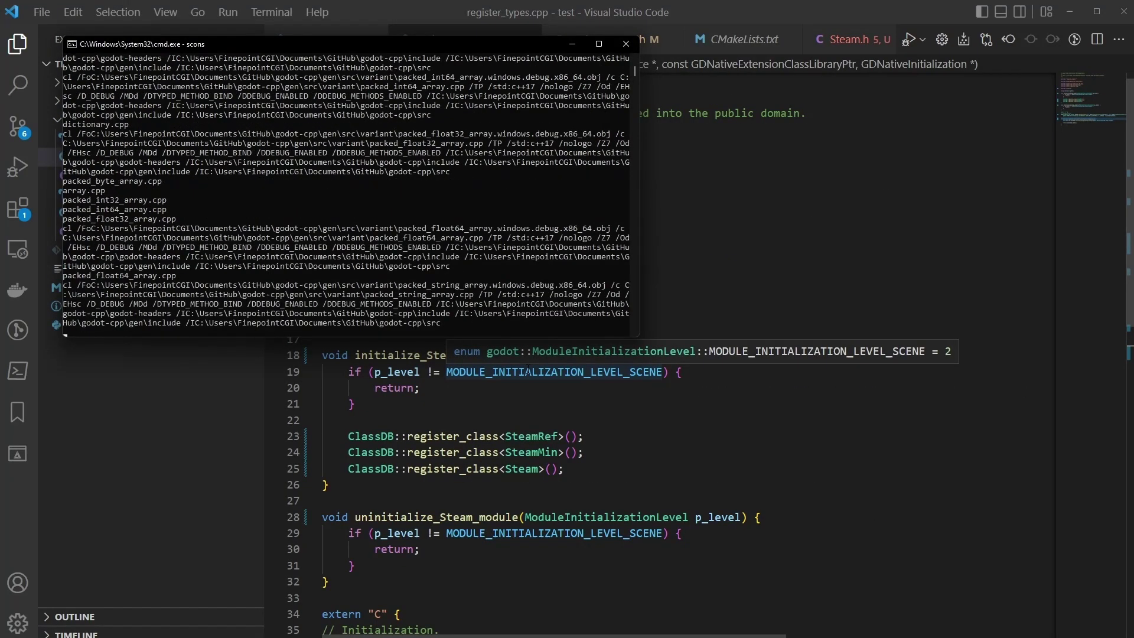
Add a SteamMin child node under the root Node in Godot
{"action": "right_click", "coordinate": [38, 92]}
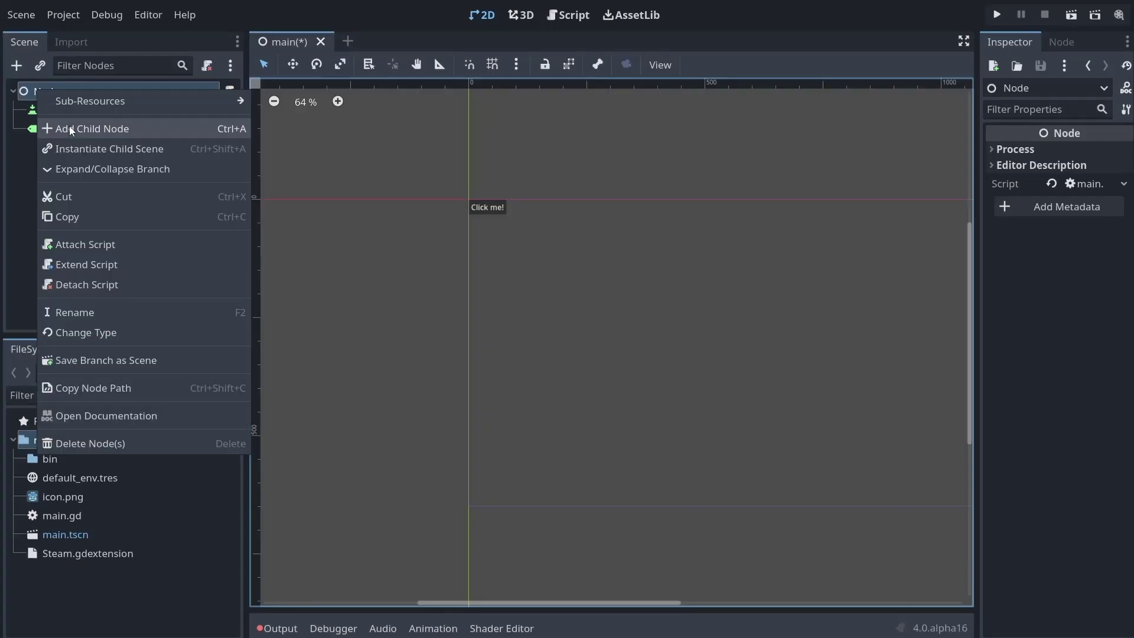
{"action": "left_click", "coordinate": [69, 129]}
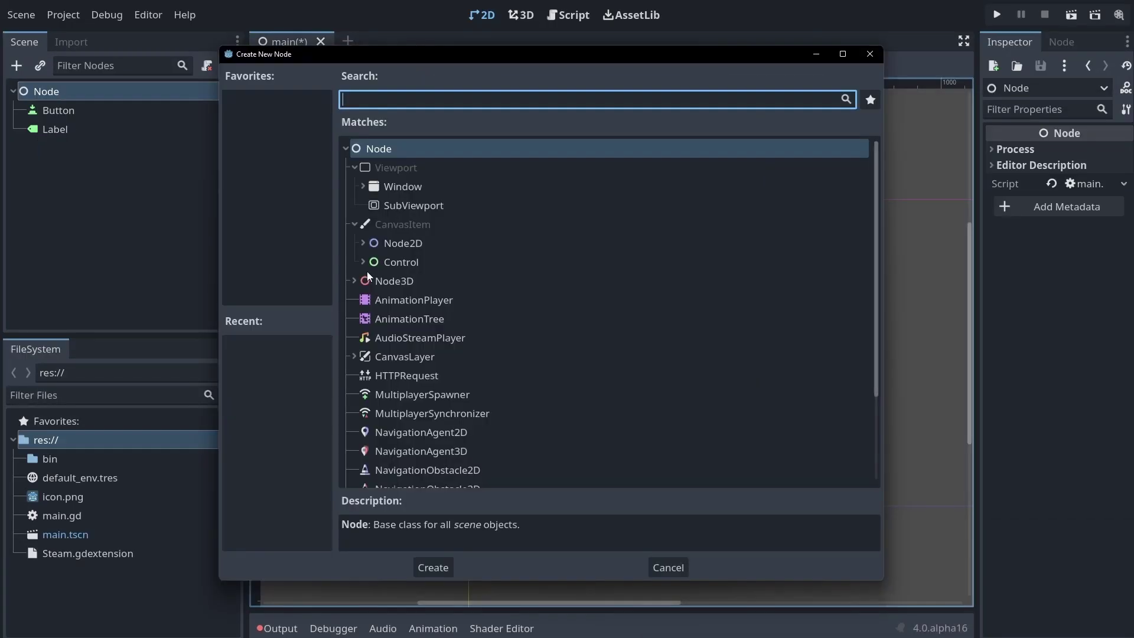
{"action": "left_click", "coordinate": [363, 261]}
{"action": "scroll", "coordinate": [442, 319], "scroll_direction": "down", "scroll_amount": 4}
{"action": "left_click", "coordinate": [425, 370]}
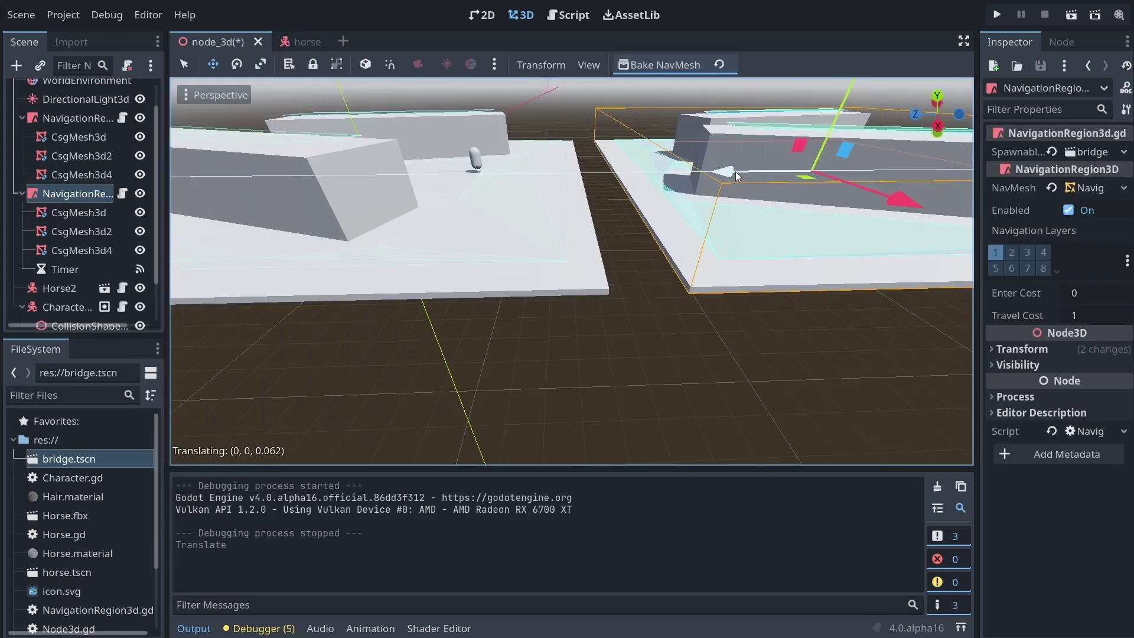
Shift the NavigationRegion3D along Z, run the project, and walk the capsule so the horse follows
{"action": "left_click_drag", "start_coordinate": [718, 174], "coordinate": [662, 185]}
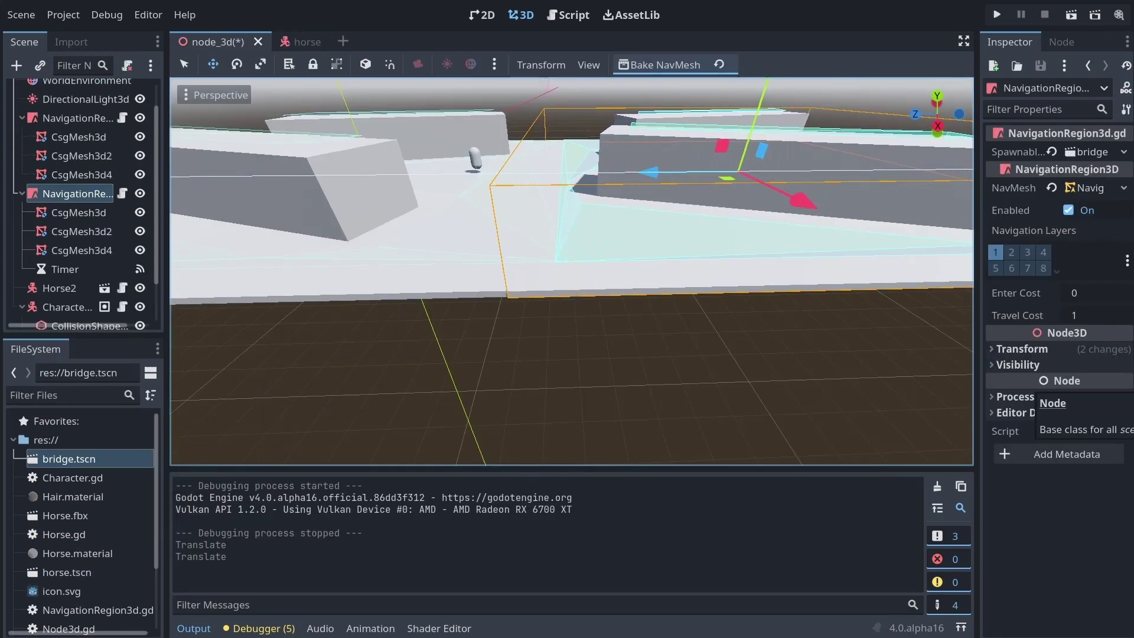
{"action": "key", "text": "F5"}
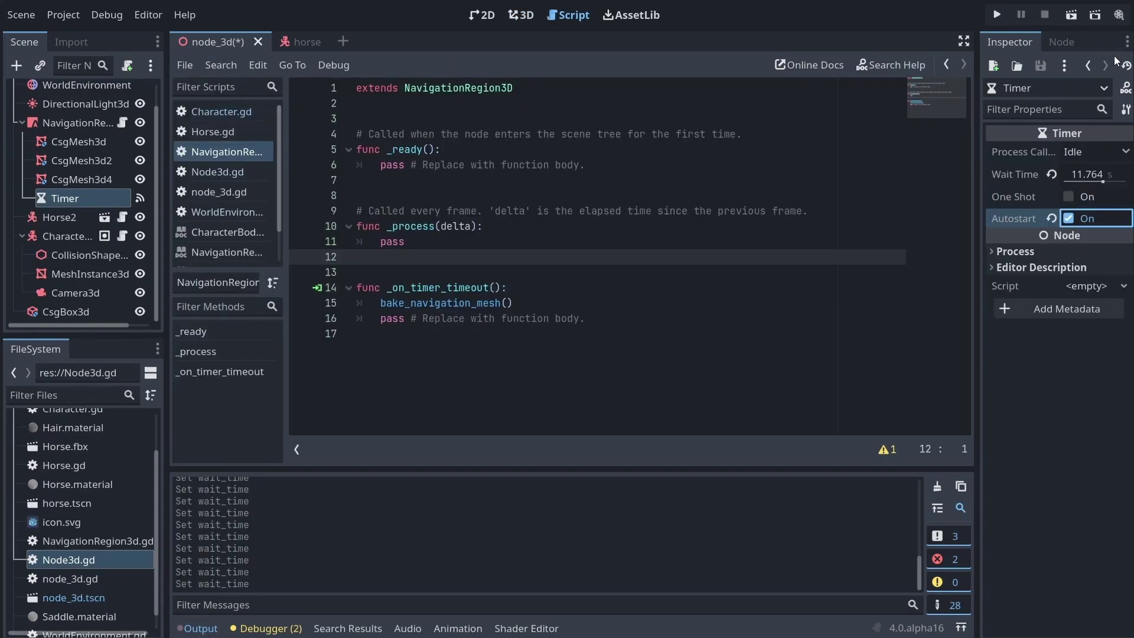
{"action": "left_click", "coordinate": [996, 16]}
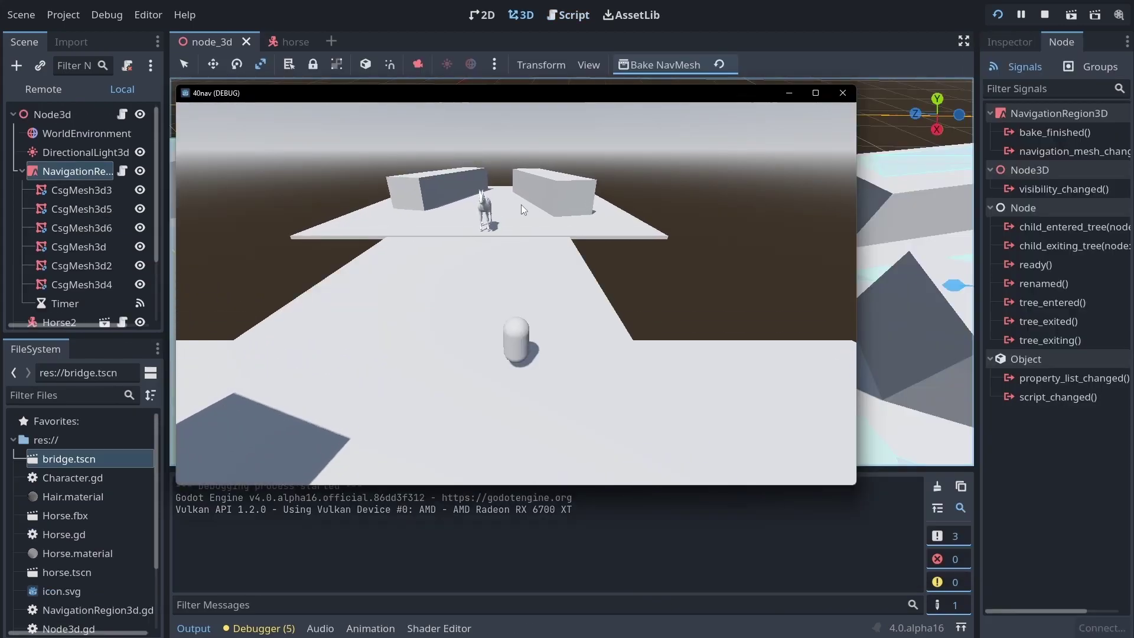
{"action": "key", "text": "w"}
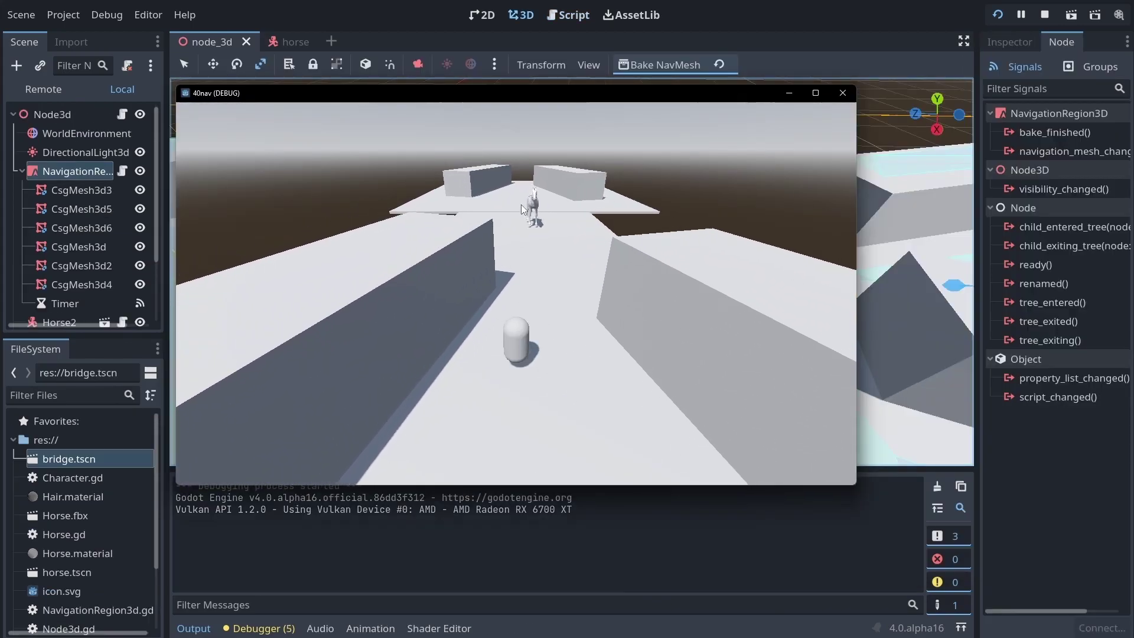
{"action": "key", "text": "w"}
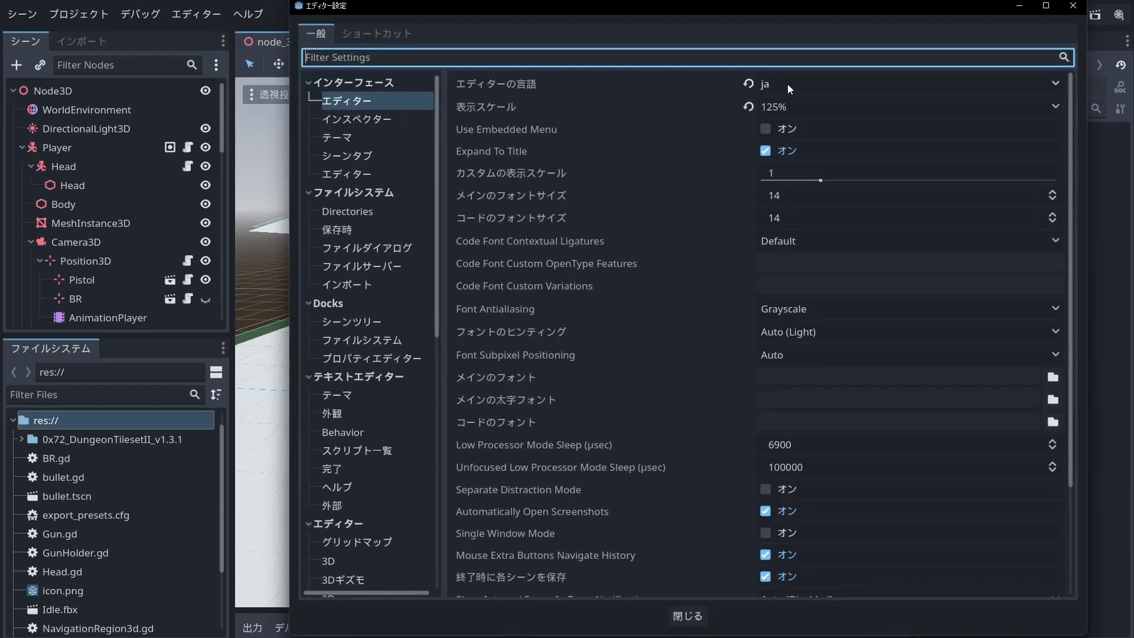
Cycle the editor language through Arabic, Ukrainian and Greek back to English
{"action": "left_click", "coordinate": [788, 84]}
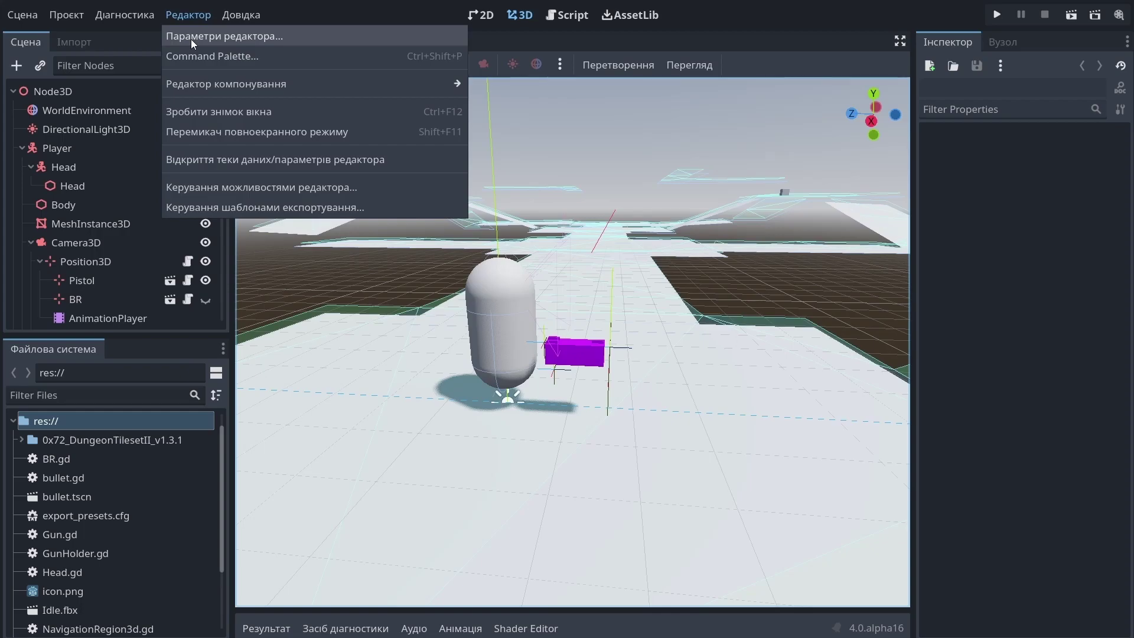
{"action": "left_click", "coordinate": [191, 39]}
{"action": "left_click", "coordinate": [783, 89]}
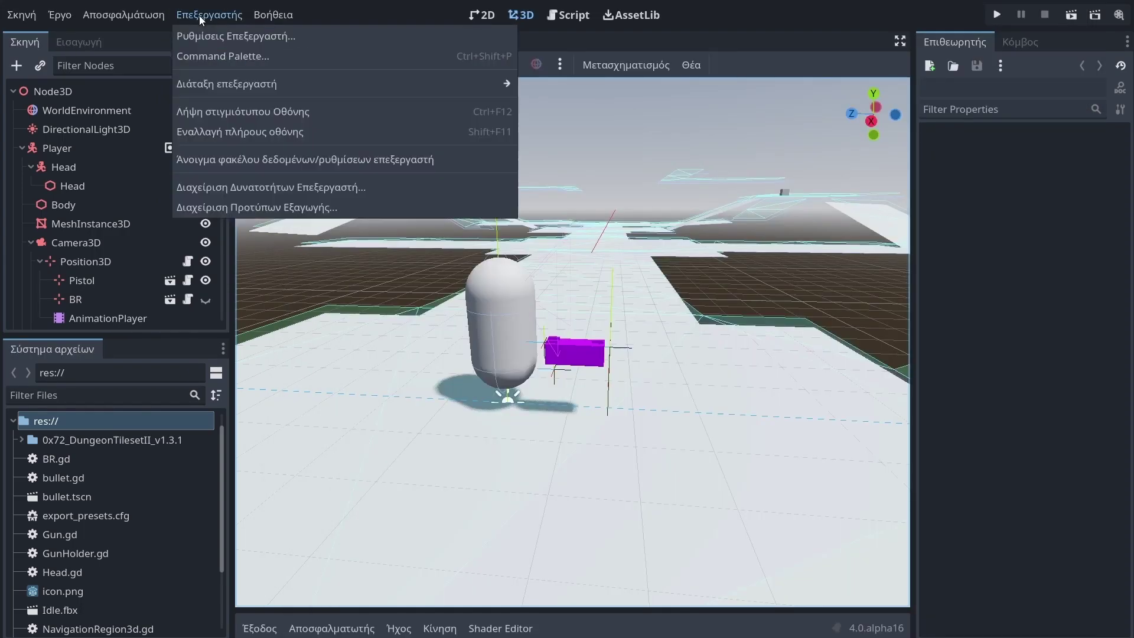
{"action": "left_click", "coordinate": [205, 35]}
{"action": "left_click", "coordinate": [761, 89]}
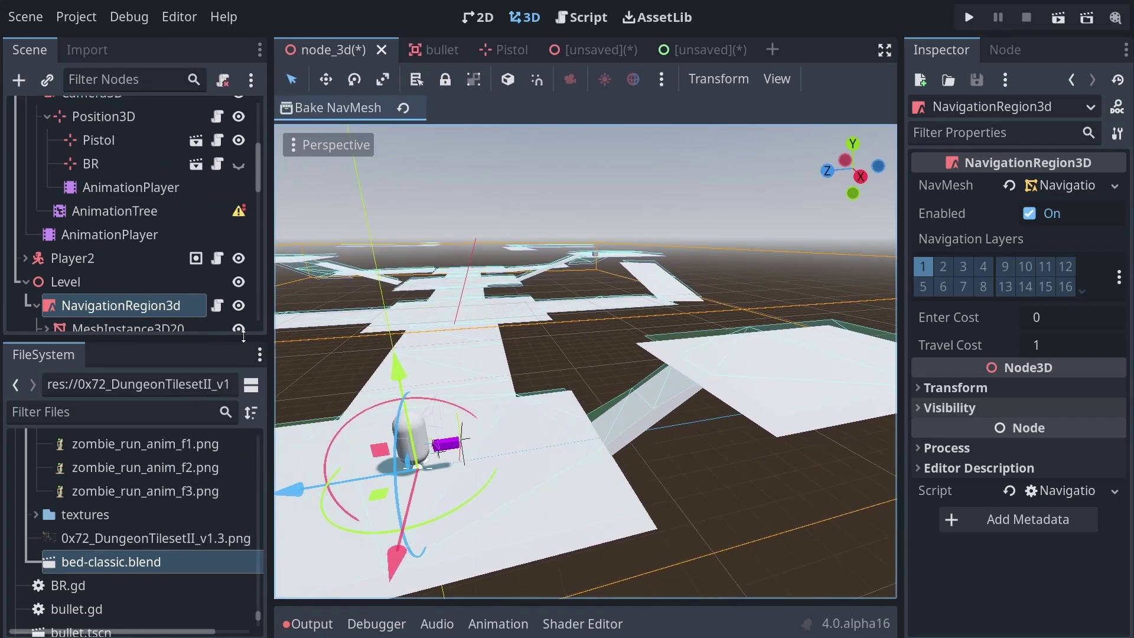
Select the AnimationPlayer under Position3D, enlarge the 3D view, and glance at its signals
{"action": "scroll", "coordinate": [122, 228], "scroll_direction": "down", "scroll_amount": 1}
{"action": "scroll", "coordinate": [120, 233], "scroll_direction": "up", "scroll_amount": 5}
{"action": "scroll", "coordinate": [103, 263], "scroll_direction": "down", "scroll_amount": 3}
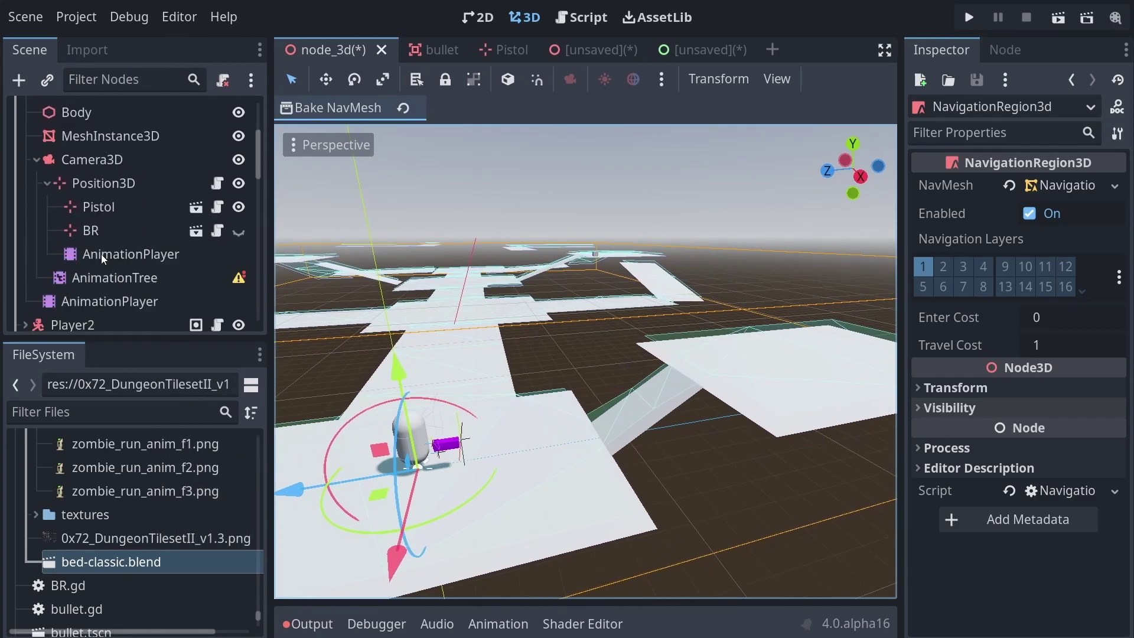
{"action": "left_click", "coordinate": [101, 254]}
{"action": "left_click_drag", "start_coordinate": [591, 254], "coordinate": [591, 401]}
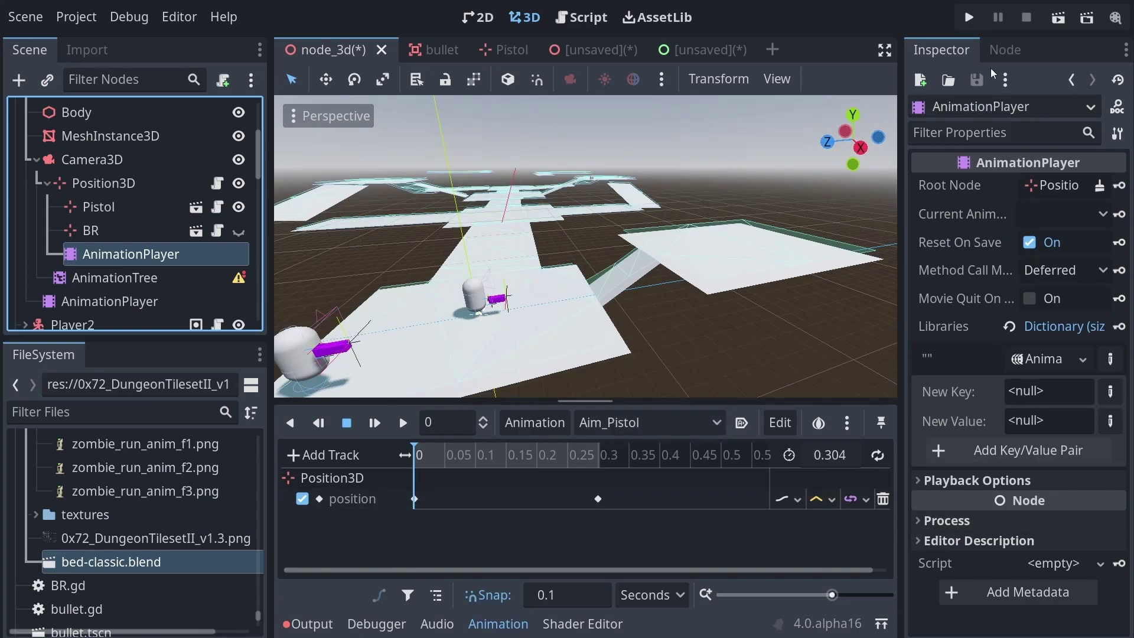
{"action": "left_click", "coordinate": [1004, 50]}
{"action": "left_click", "coordinate": [970, 52]}
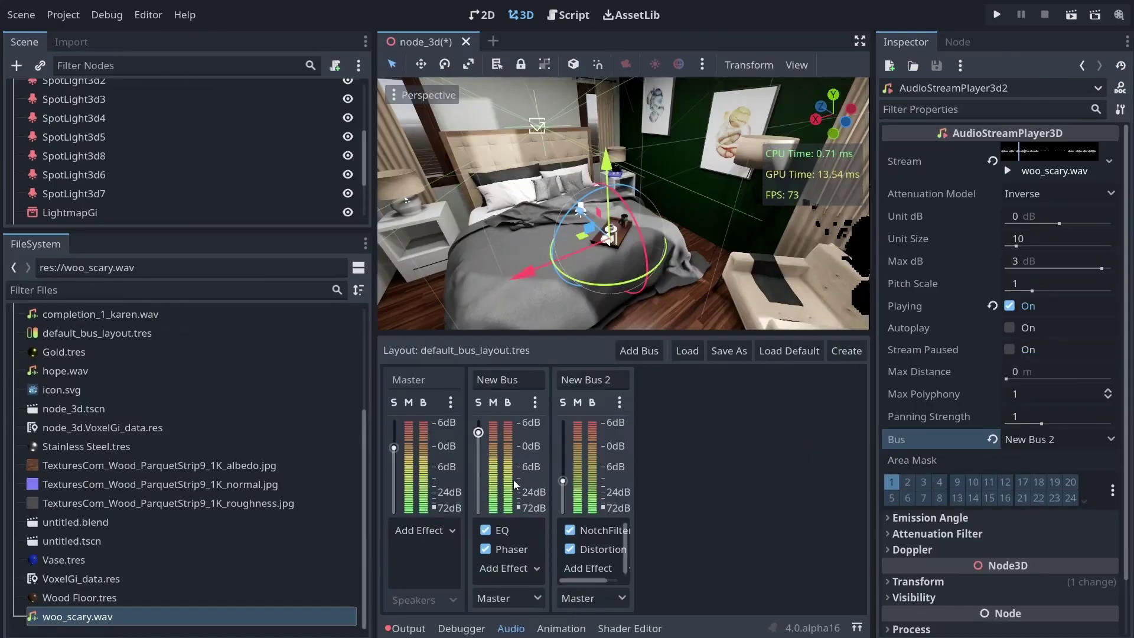
Set New Bus to -3.1 dB and New Bus 2 to -9.8 dB, then show the EQ Band dB levels
{"action": "left_click_drag", "start_coordinate": [480, 453], "coordinate": [483, 466]}
{"action": "left_click", "coordinate": [564, 478]}
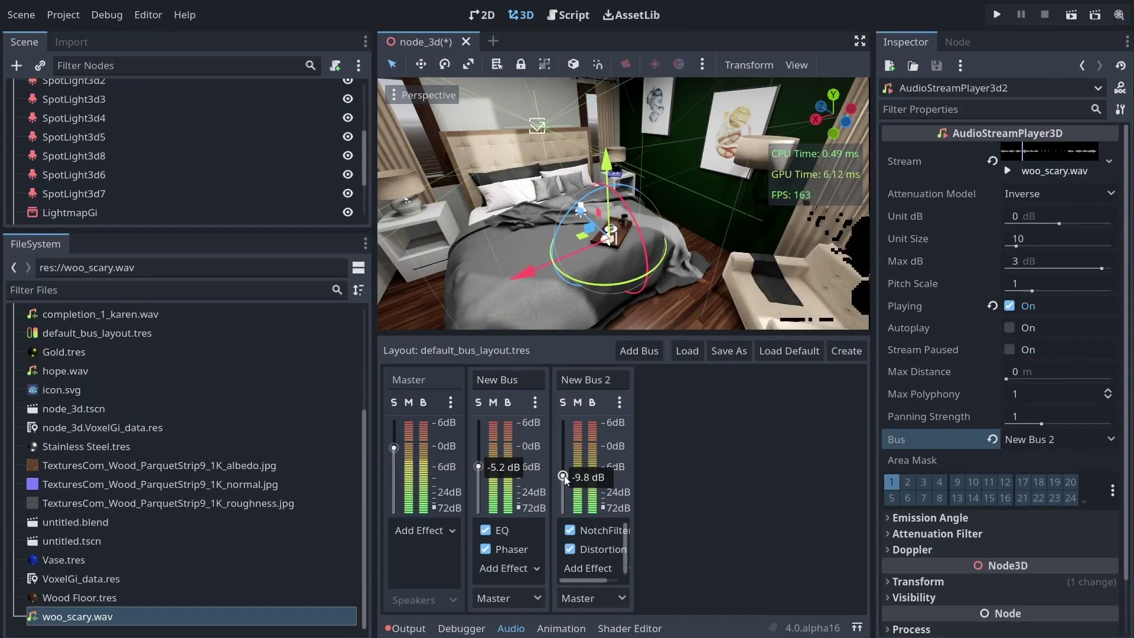
{"action": "left_click", "coordinate": [502, 531]}
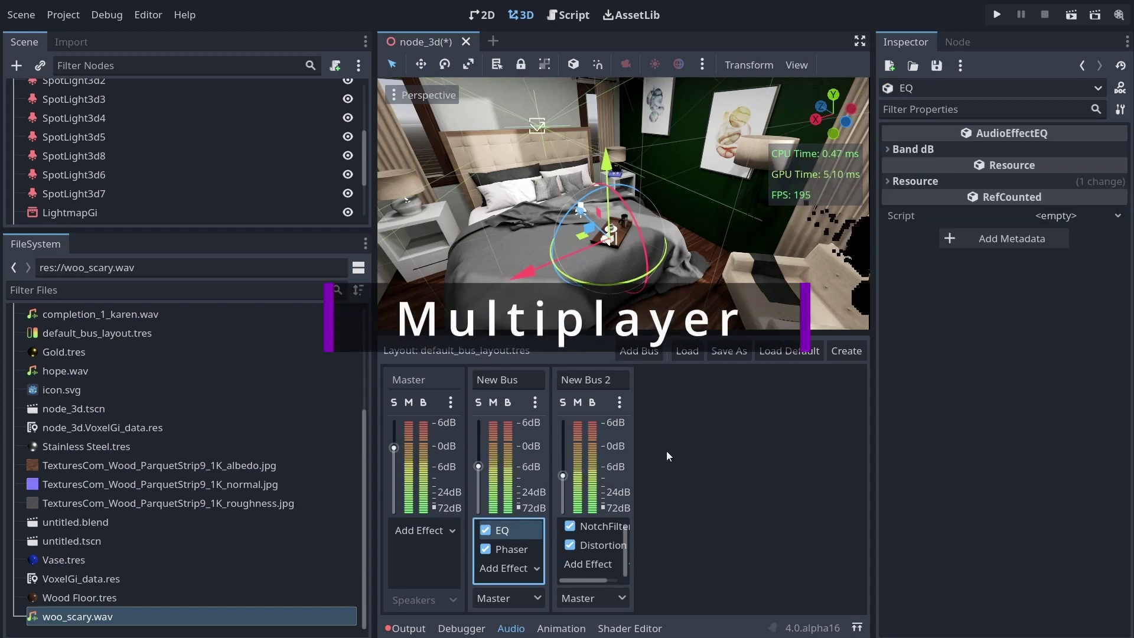
{"action": "left_click", "coordinate": [939, 149]}
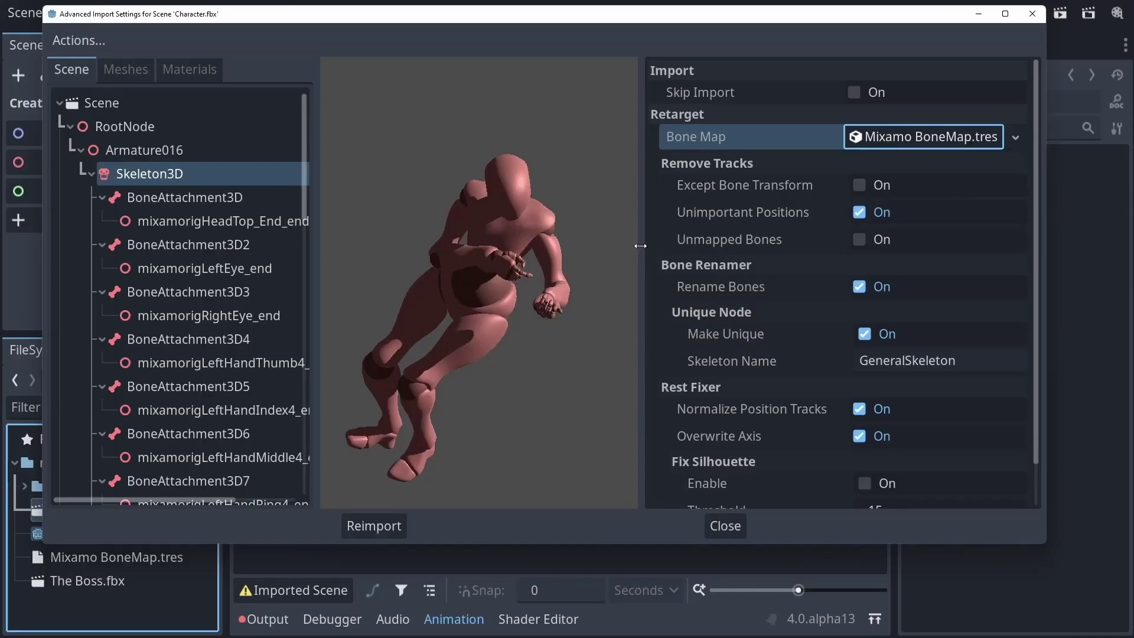
Widen the import properties panel and rotate the window and Icosphere mesh previews
{"action": "left_click_drag", "start_coordinate": [640, 251], "coordinate": [541, 258]}
{"action": "scroll", "coordinate": [766, 374], "scroll_direction": "down", "scroll_amount": 5}
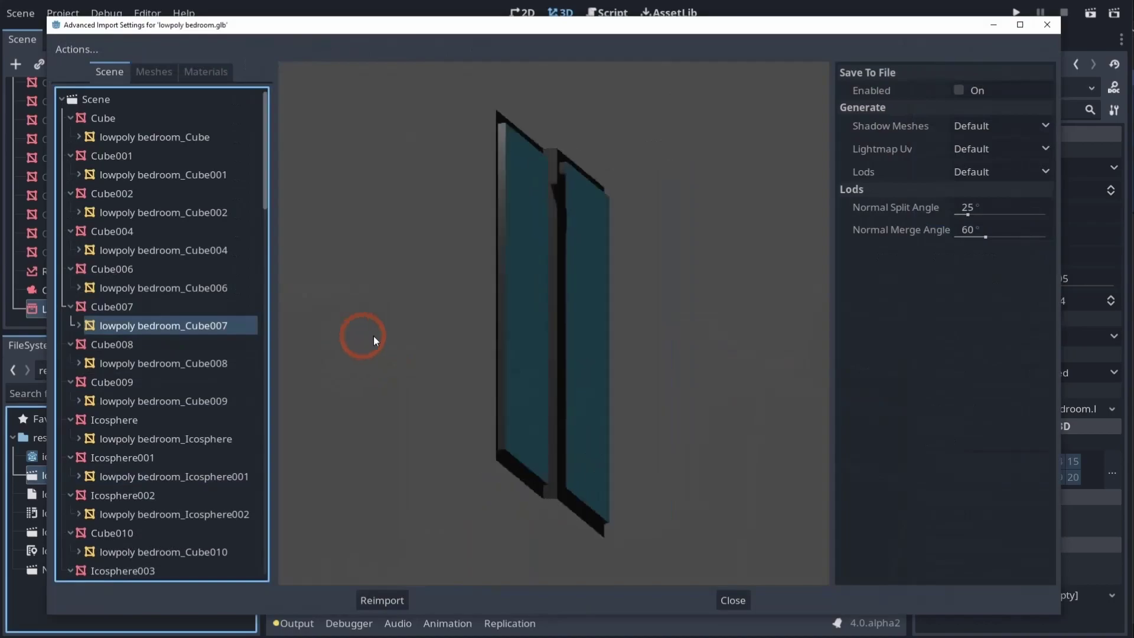
{"action": "left_click_drag", "start_coordinate": [373, 335], "coordinate": [484, 335]}
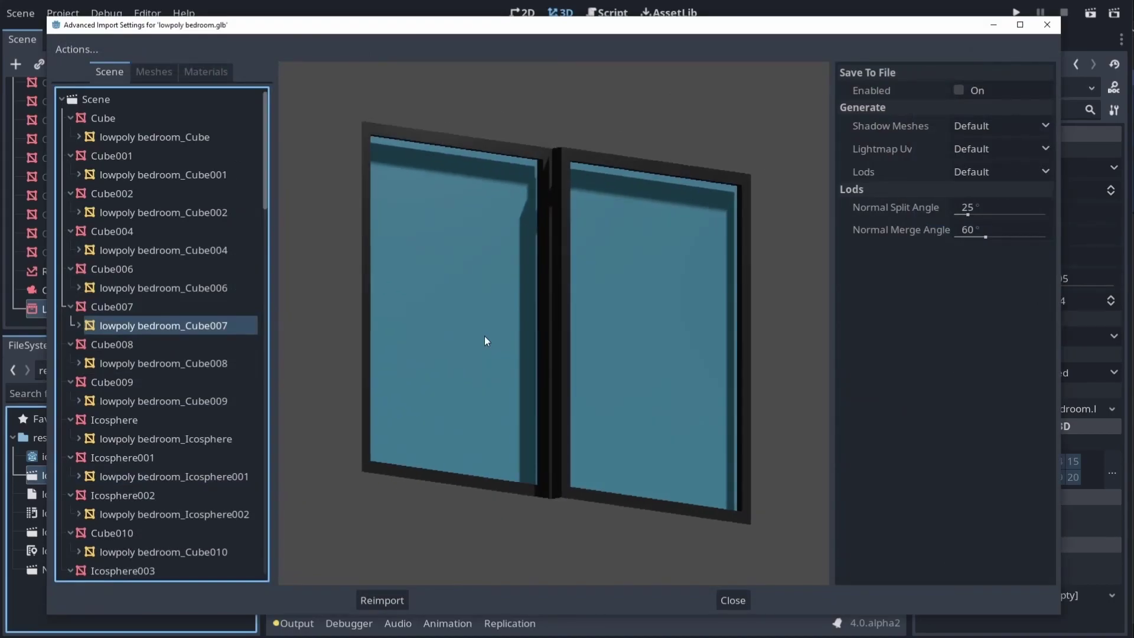
{"action": "left_click", "coordinate": [160, 442]}
{"action": "left_click_drag", "start_coordinate": [378, 428], "coordinate": [396, 365]}
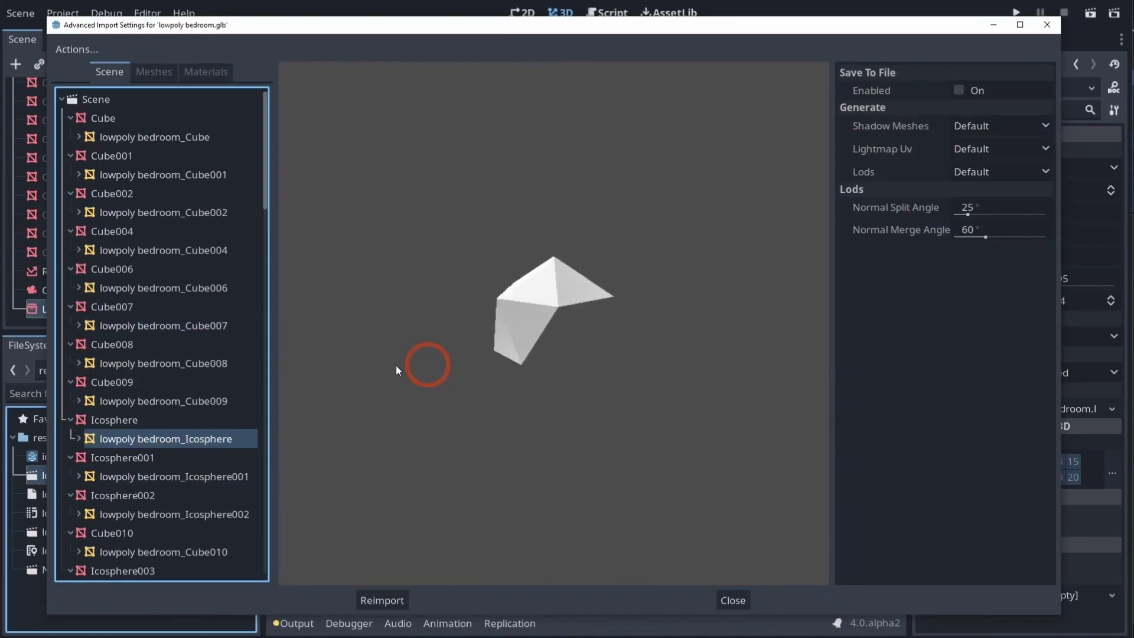
{"action": "scroll", "coordinate": [152, 505], "scroll_direction": "down", "scroll_amount": 6}
Preview the Cube015 and Cube017 wardrobe meshes from the front, then return to the scene tree
{"action": "left_click", "coordinate": [161, 449]}
{"action": "left_click", "coordinate": [163, 466]}
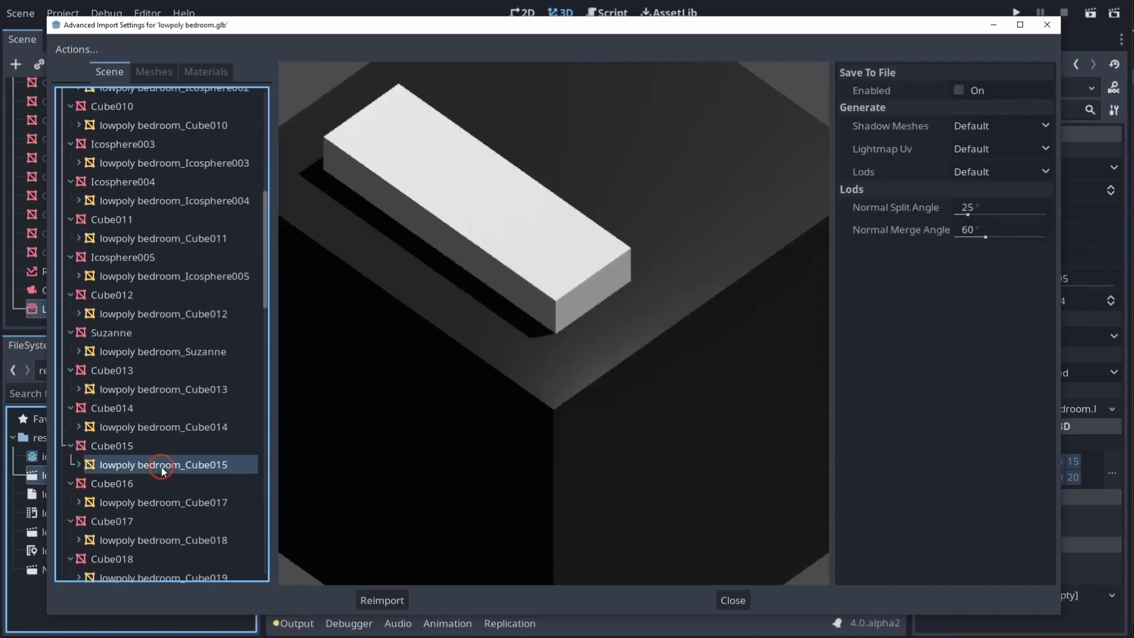
{"action": "left_click", "coordinate": [155, 502]}
{"action": "left_click_drag", "start_coordinate": [440, 493], "coordinate": [510, 467]}
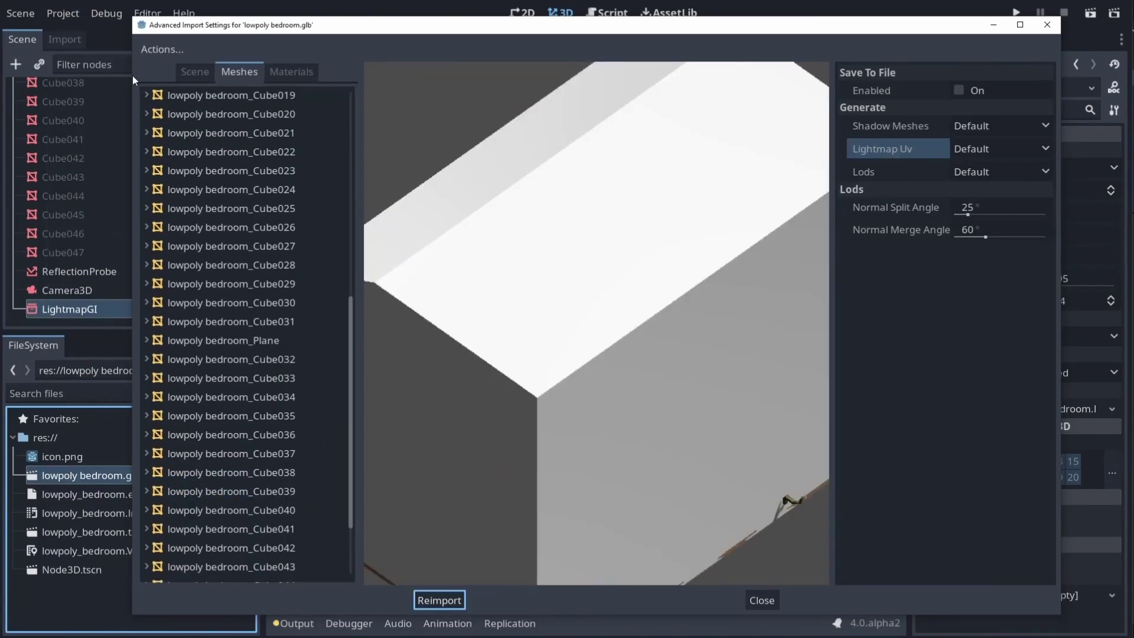
{"action": "left_click", "coordinate": [189, 75]}
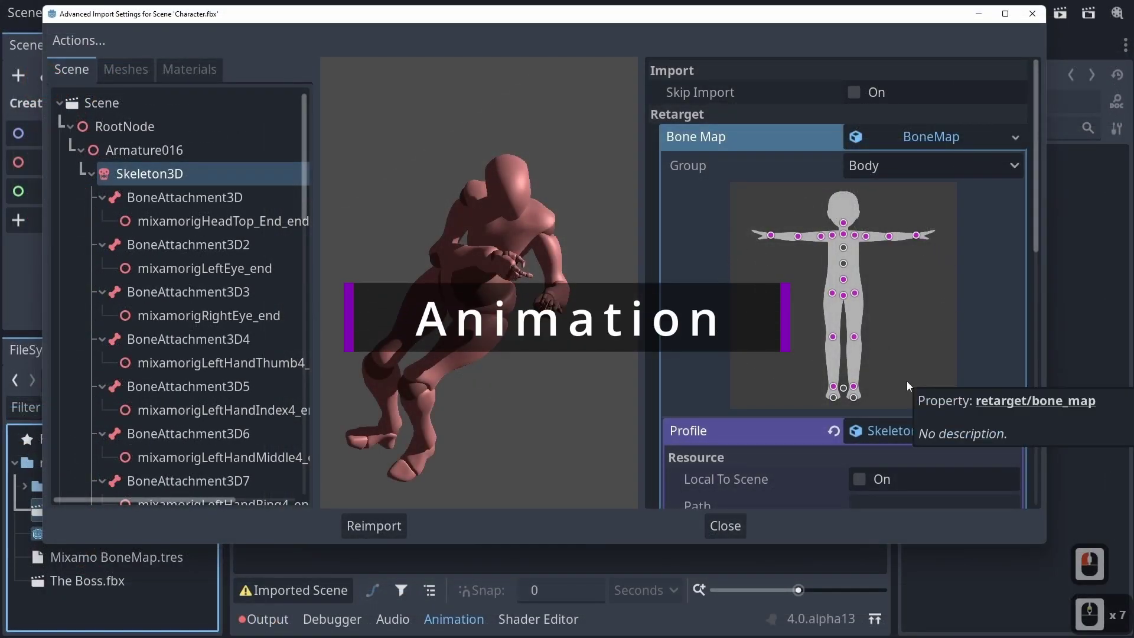
Show the bone map's Face, LeftHand and RightHand group diagrams
{"action": "left_click", "coordinate": [914, 168]}
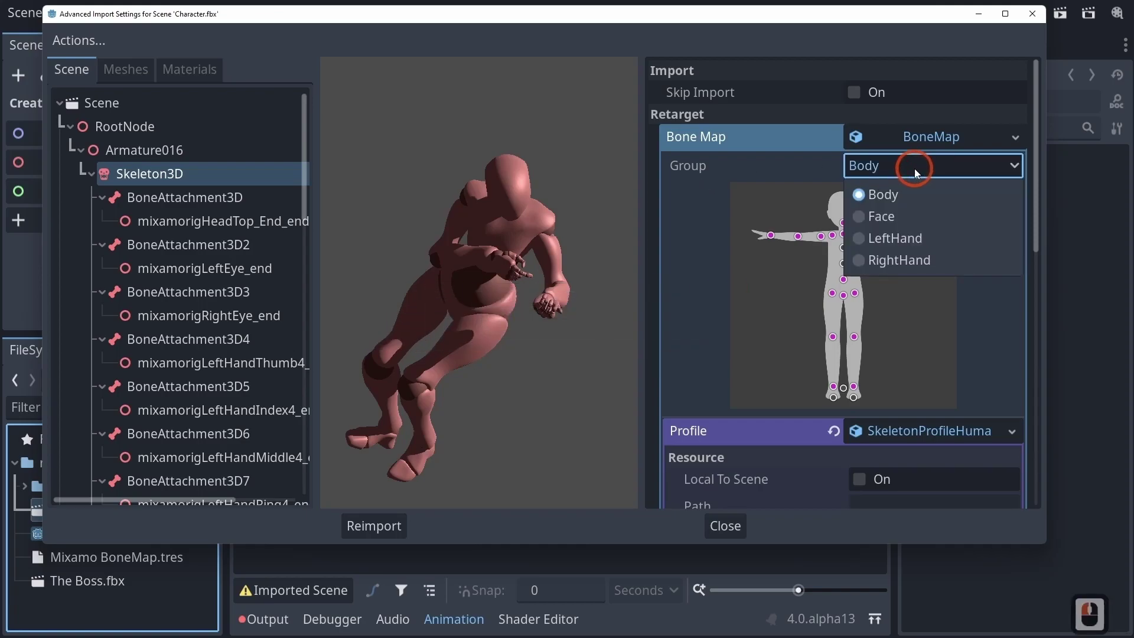
{"action": "left_click", "coordinate": [905, 218]}
{"action": "left_click", "coordinate": [933, 167]}
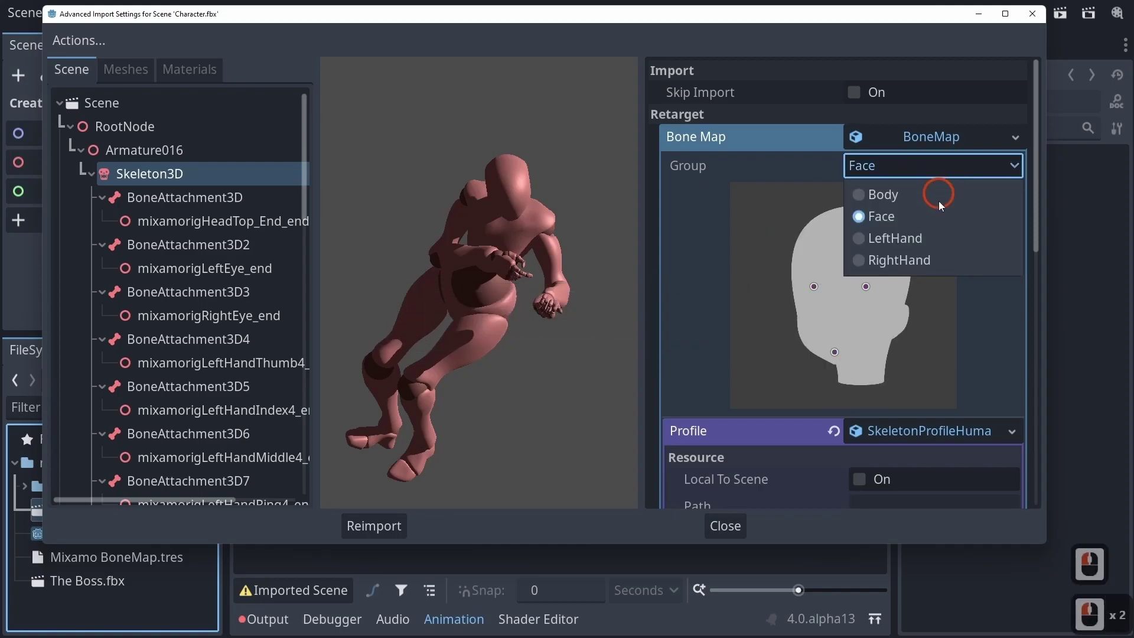
{"action": "left_click", "coordinate": [939, 238]}
{"action": "left_click", "coordinate": [950, 173]}
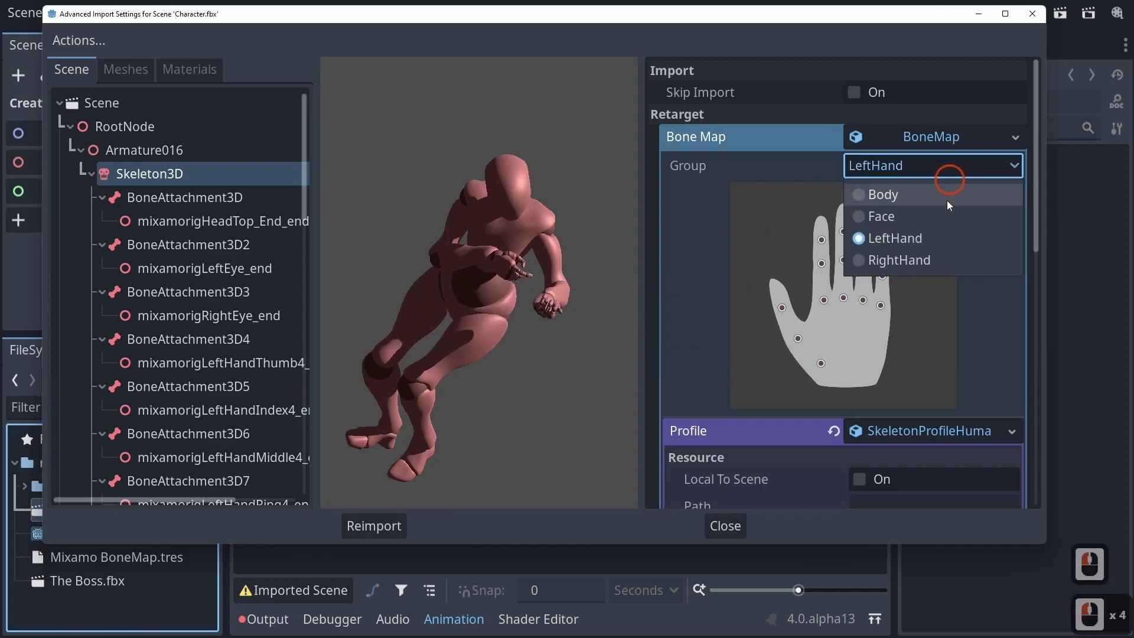
{"action": "left_click", "coordinate": [936, 266]}
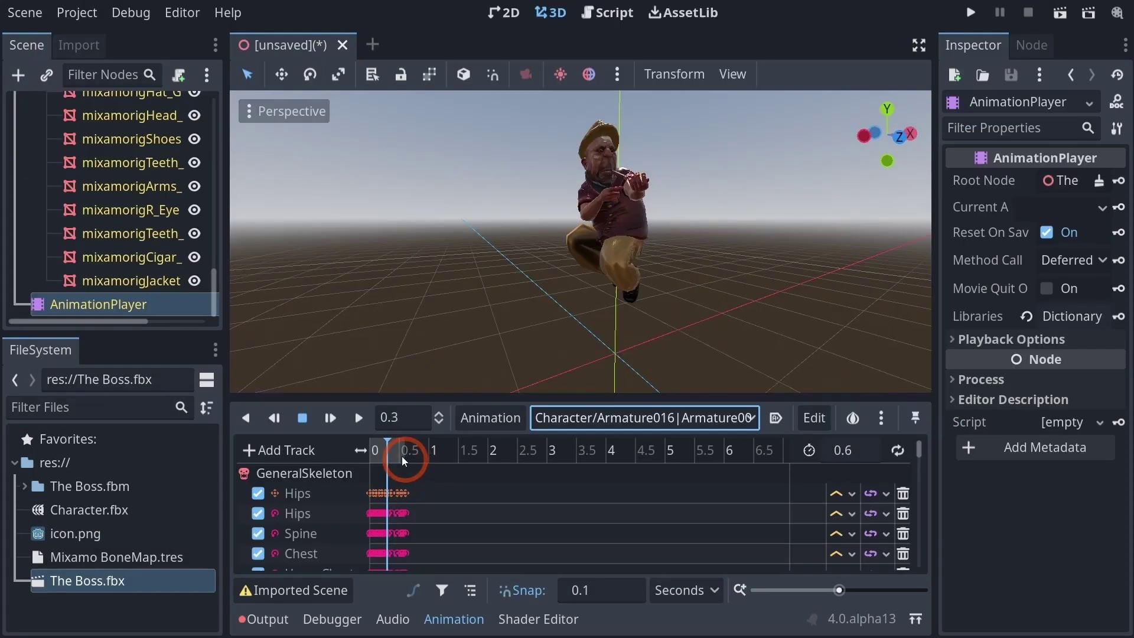
Scrub the boss animation to 0.6 s and play other retargeted clips on the soldier
{"action": "left_click_drag", "start_coordinate": [401, 456], "coordinate": [245, 490]}
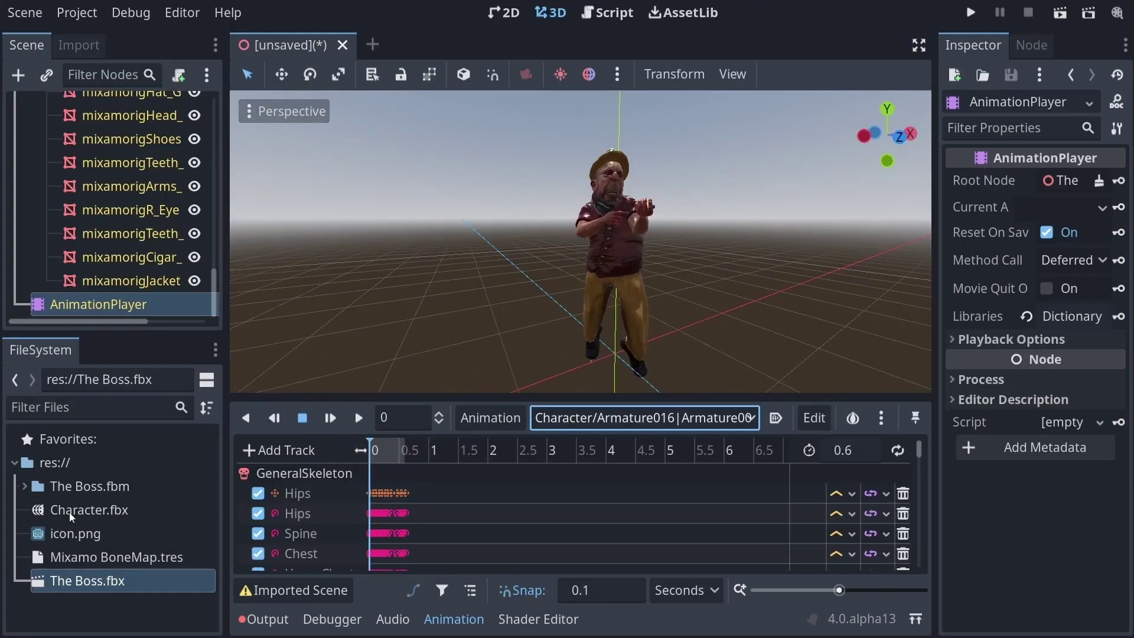
{"action": "left_click", "coordinate": [644, 417]}
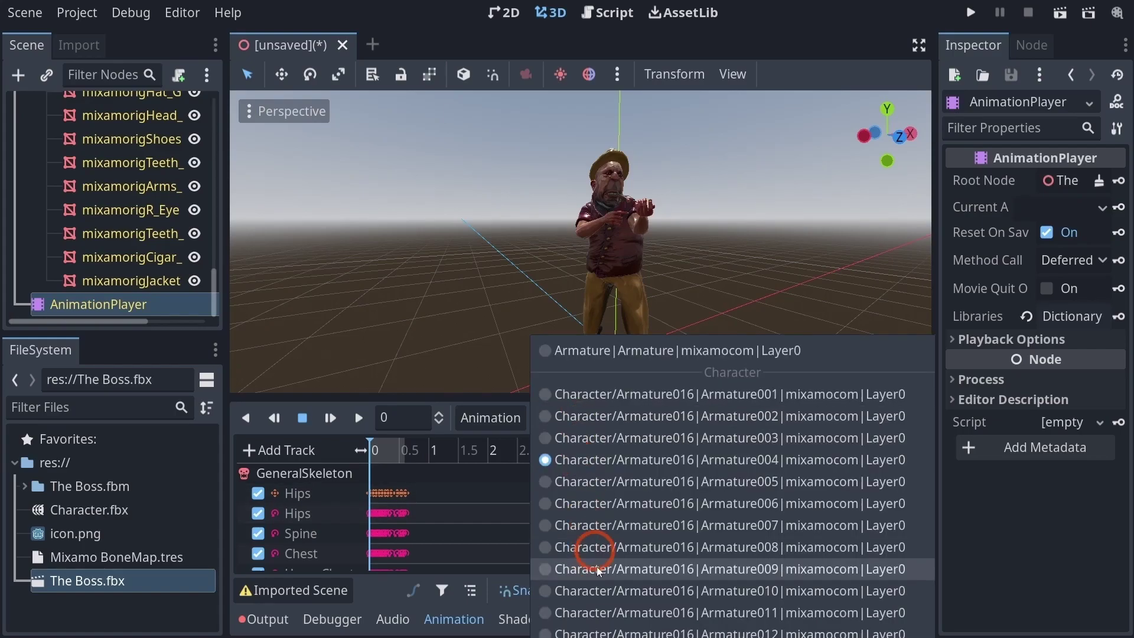
{"action": "left_click", "coordinate": [587, 546]}
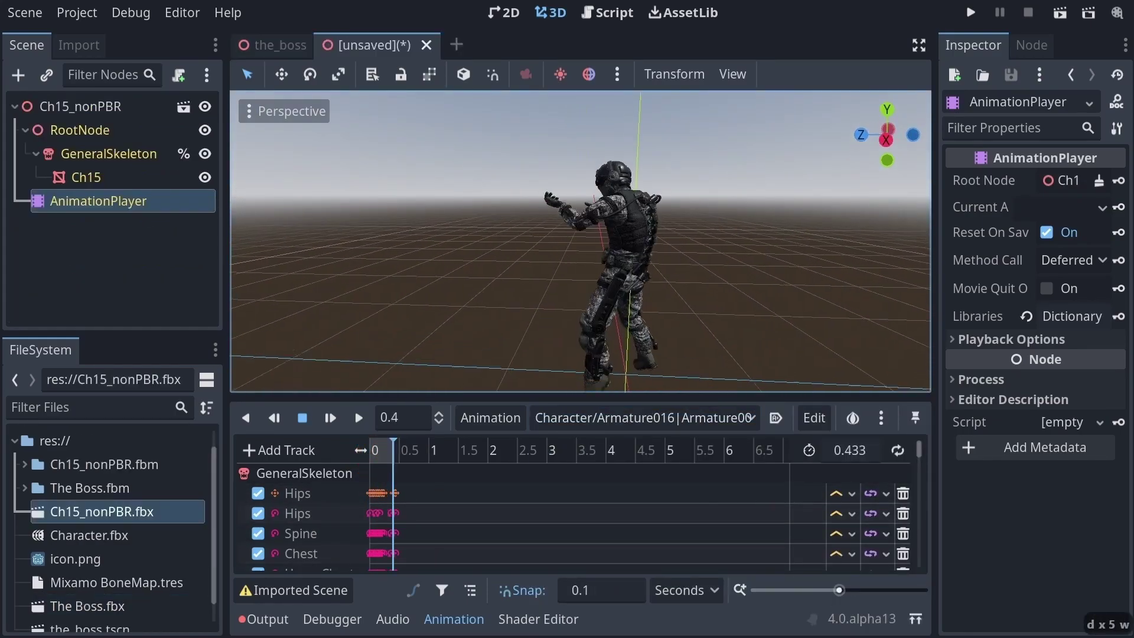
{"action": "left_click_drag", "start_coordinate": [388, 449], "coordinate": [413, 459]}
{"action": "left_click", "coordinate": [644, 418]}
{"action": "left_click", "coordinate": [591, 490]}
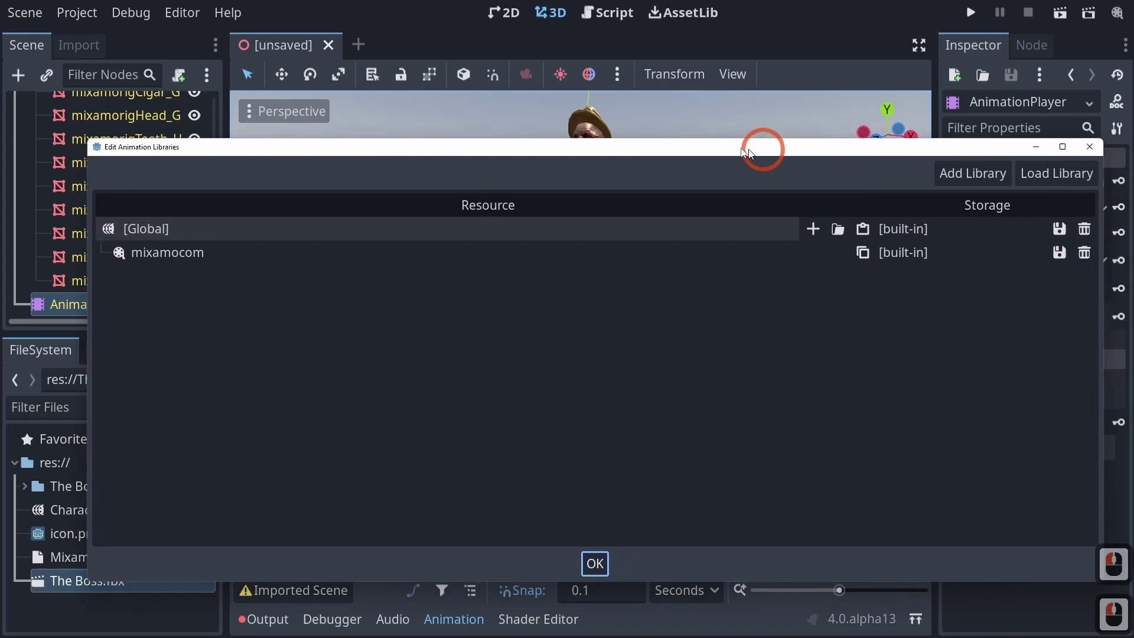
{"action": "left_click_drag", "start_coordinate": [748, 152], "coordinate": [684, 150]}
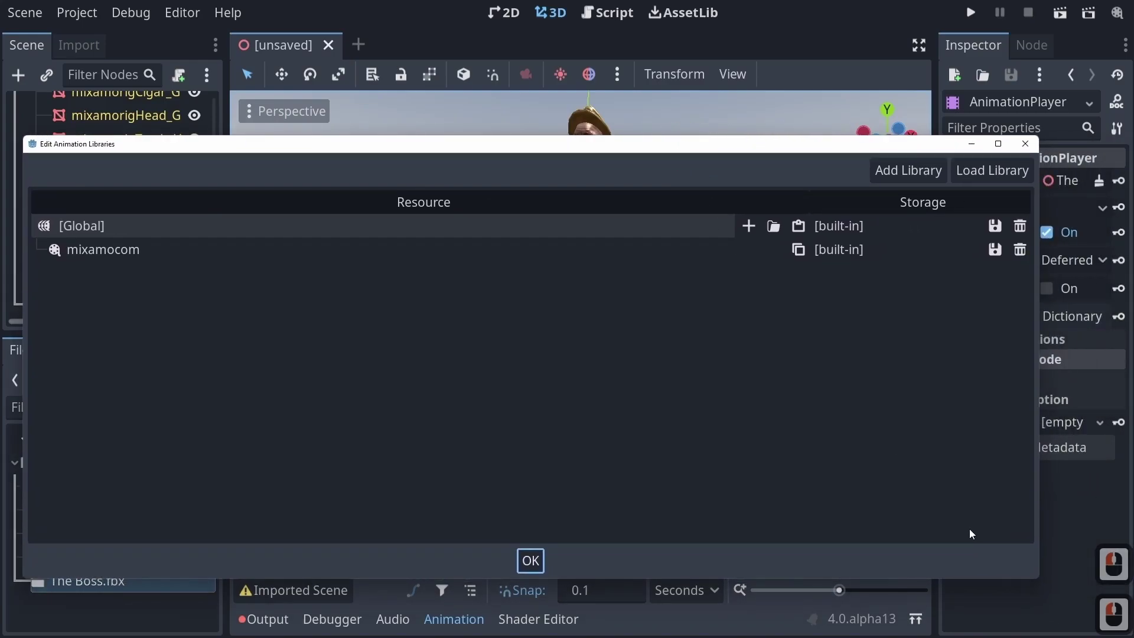
Load Character.fbx as a library and scroll through its Armature016 mixamocom clips
{"action": "left_click", "coordinate": [992, 170]}
{"action": "left_click", "coordinate": [467, 558]}
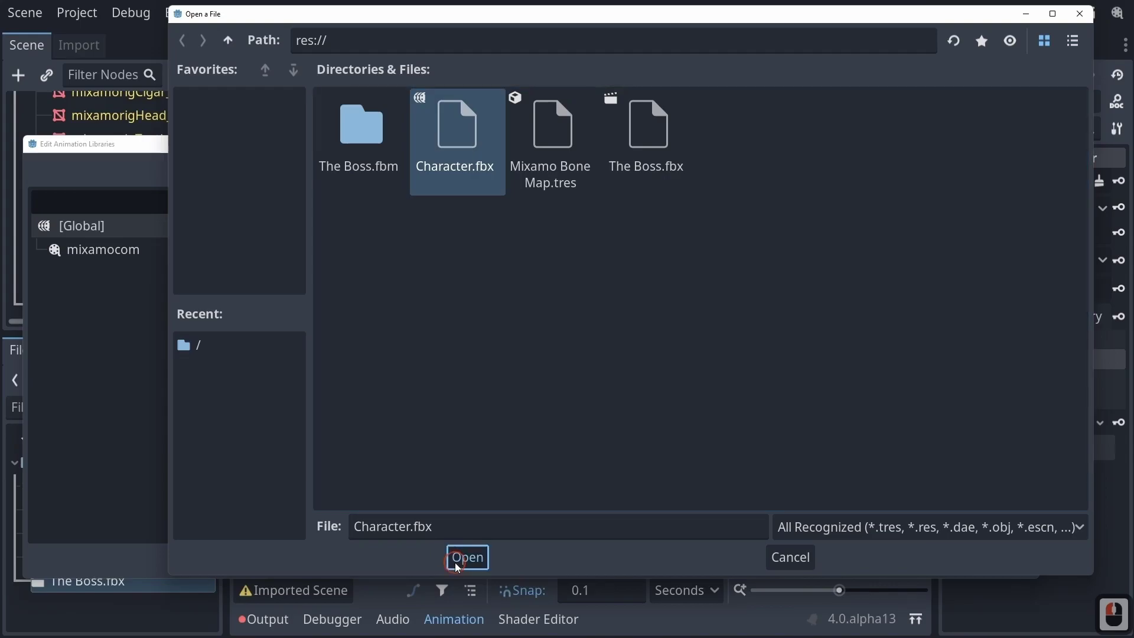
{"action": "scroll", "coordinate": [304, 307], "scroll_direction": "down", "scroll_amount": 7}
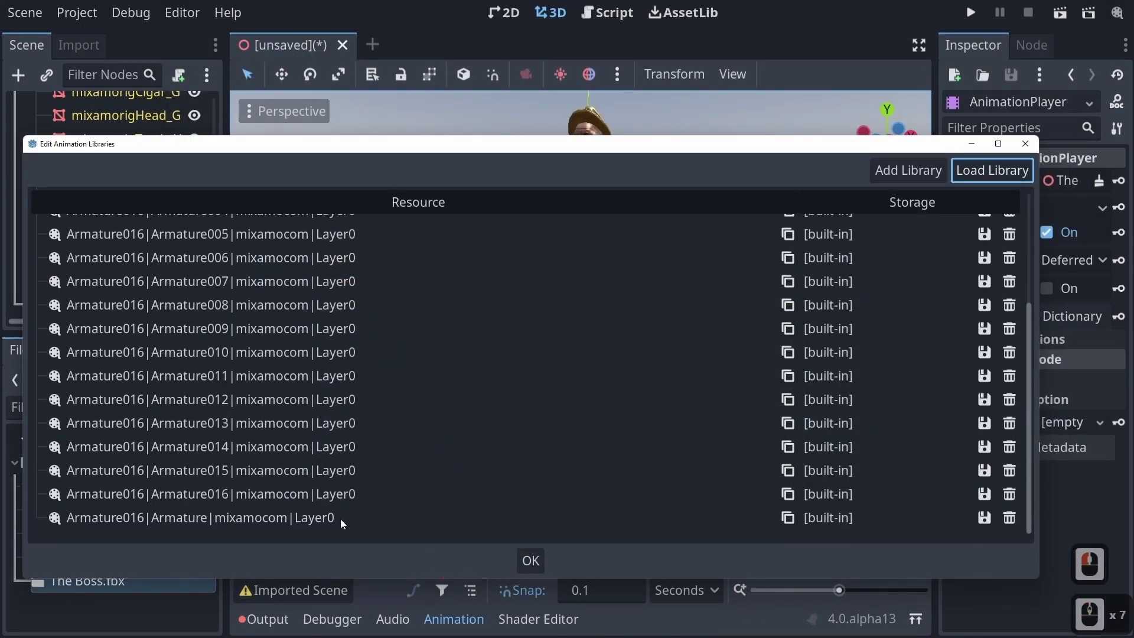
{"action": "scroll", "coordinate": [340, 519], "scroll_direction": "up", "scroll_amount": 7}
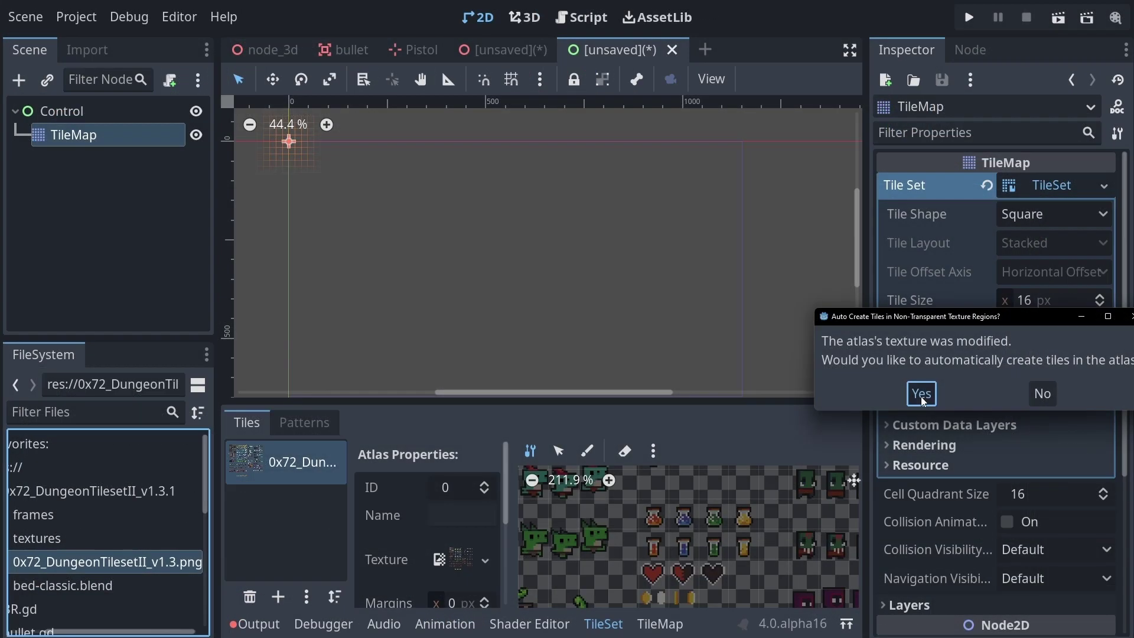
Auto-create atlas tiles from the dungeon tileset and paint a solid brick wall block
{"action": "left_click", "coordinate": [921, 395]}
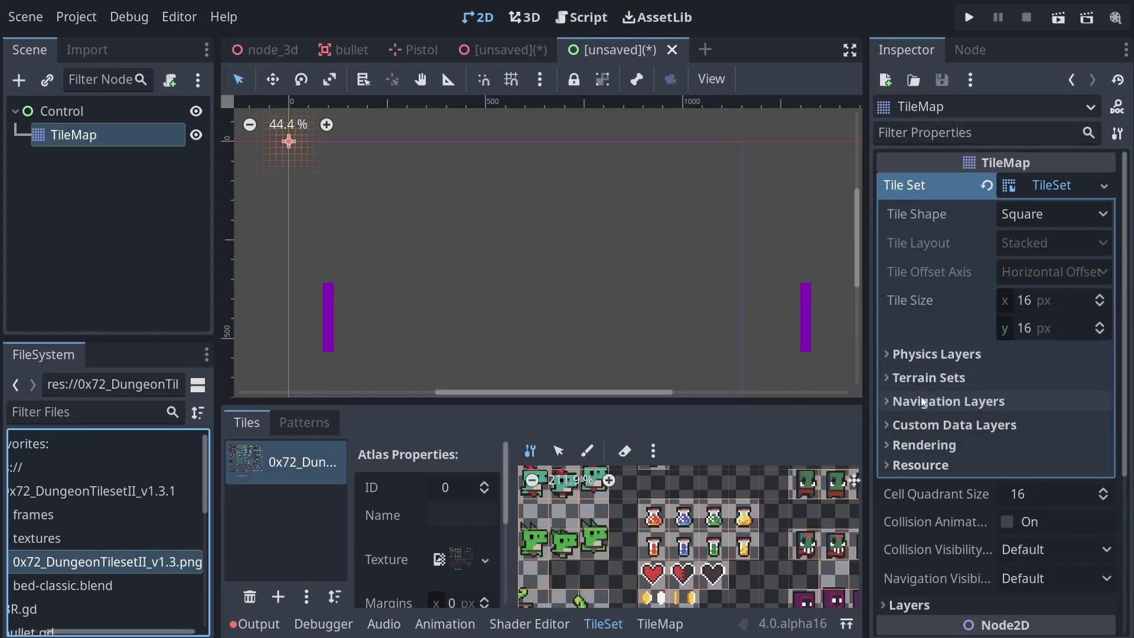
{"action": "middle_click_drag", "start_coordinate": [610, 533], "coordinate": [754, 549]}
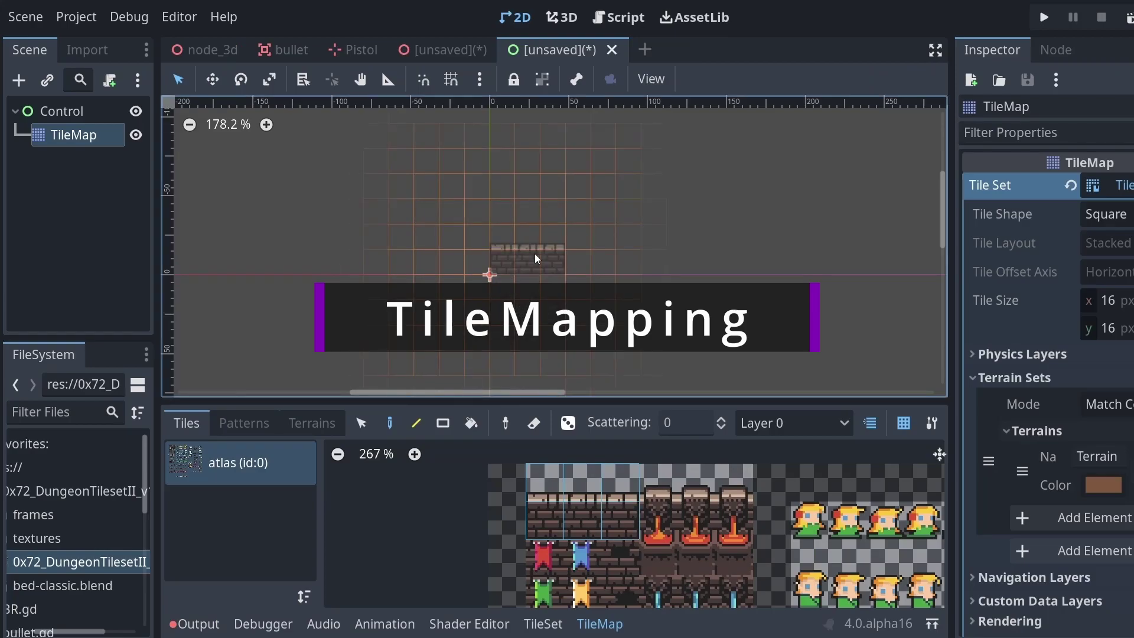
{"action": "left_click", "coordinate": [534, 254]}
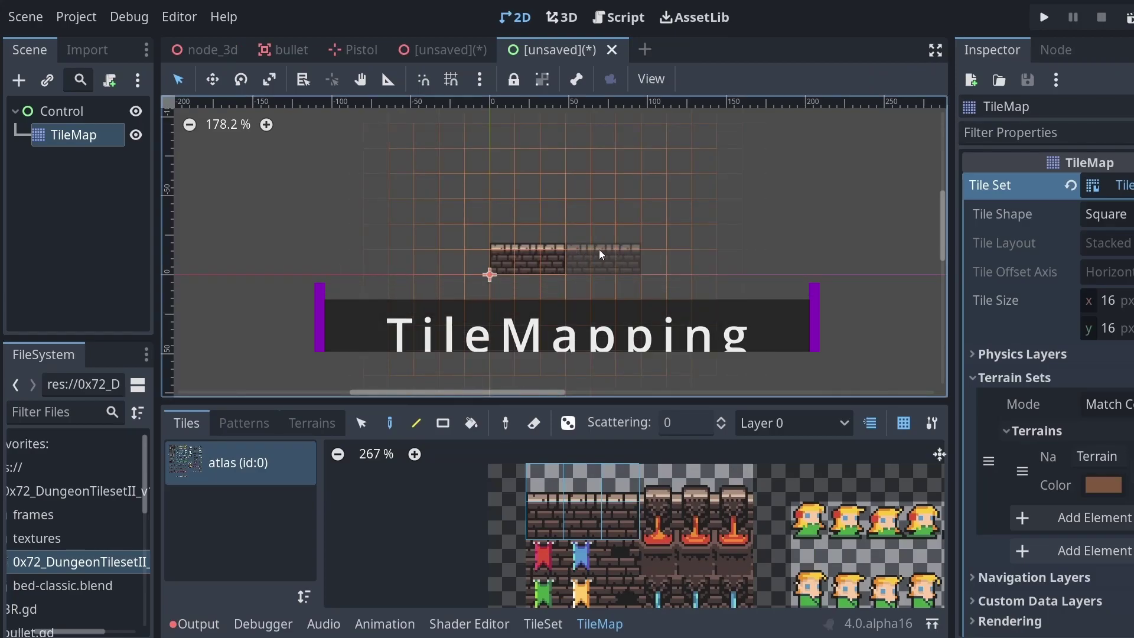
{"action": "left_click", "coordinate": [599, 249]}
{"action": "scroll", "coordinate": [612, 552], "scroll_direction": "down", "scroll_amount": 3}
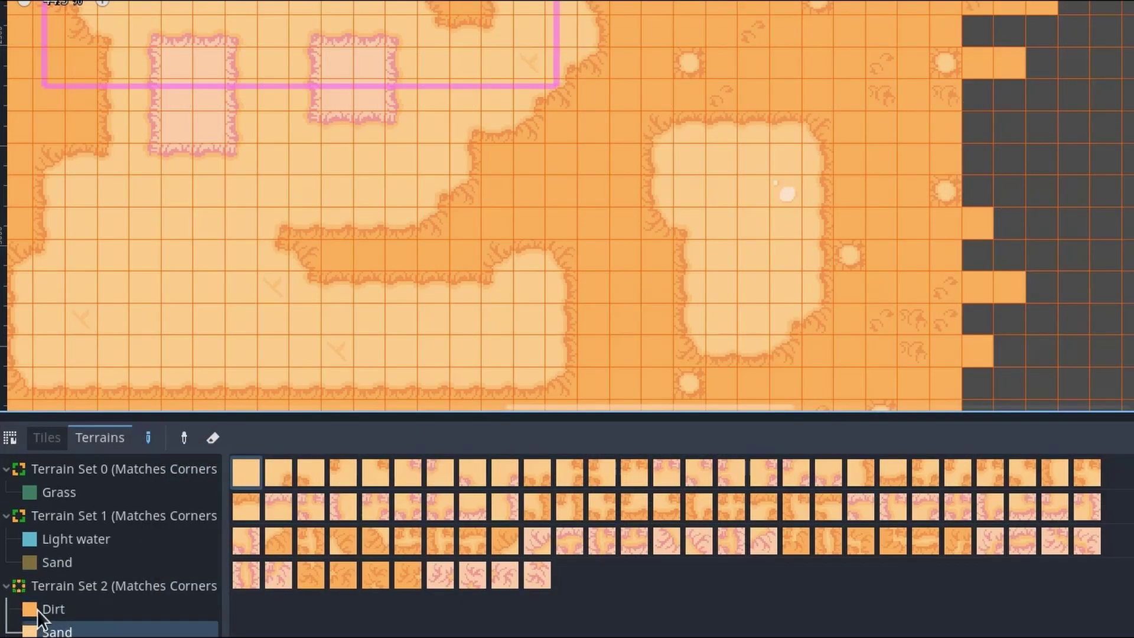
Paint Dirt terrain into the sand patch, a top-wall torch and a brick wall row
{"action": "left_click", "coordinate": [37, 610]}
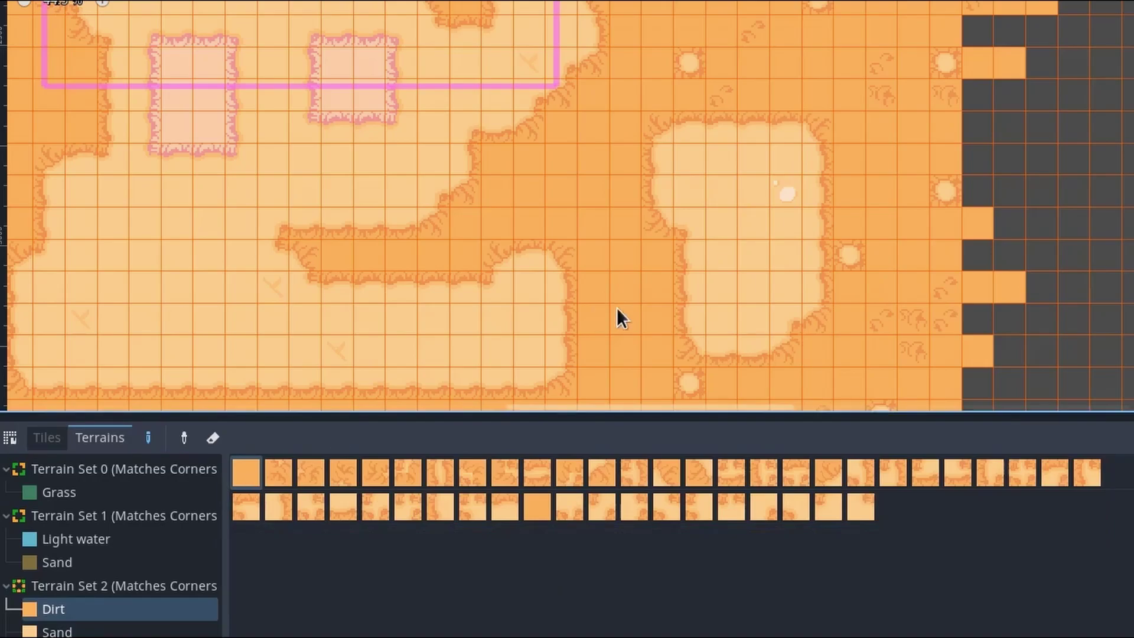
{"action": "mouse_move", "coordinate": [687, 282]}
{"action": "left_mouse_down"}
{"action": "mouse_move", "coordinate": [746, 281]}
{"action": "mouse_move", "coordinate": [714, 261]}
{"action": "left_mouse_up"}
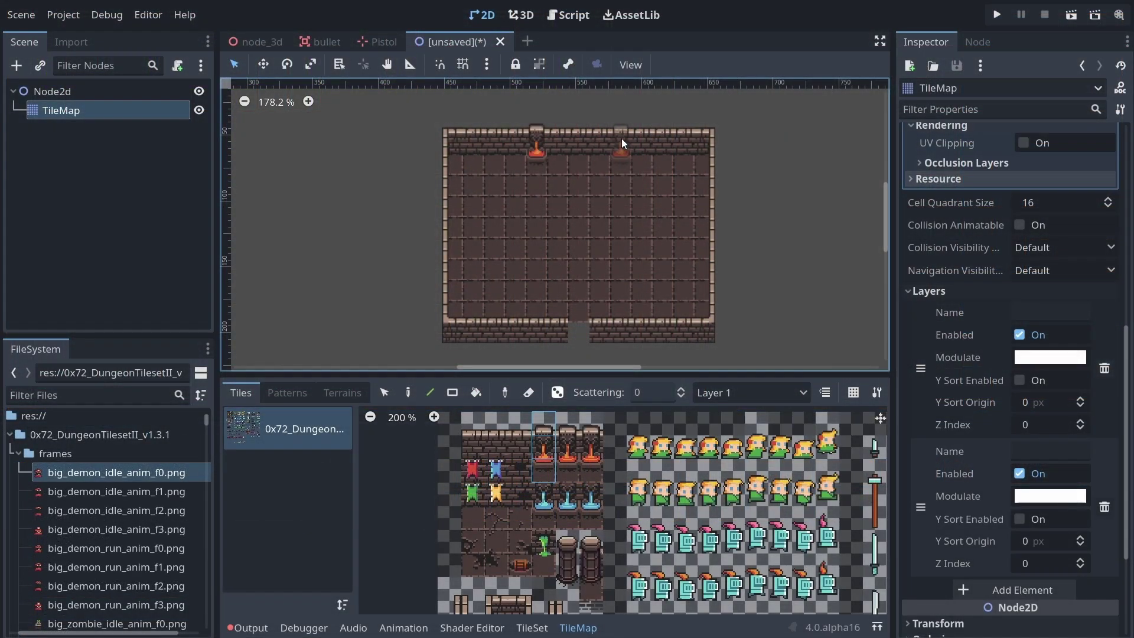
{"action": "left_click", "coordinate": [622, 138]}
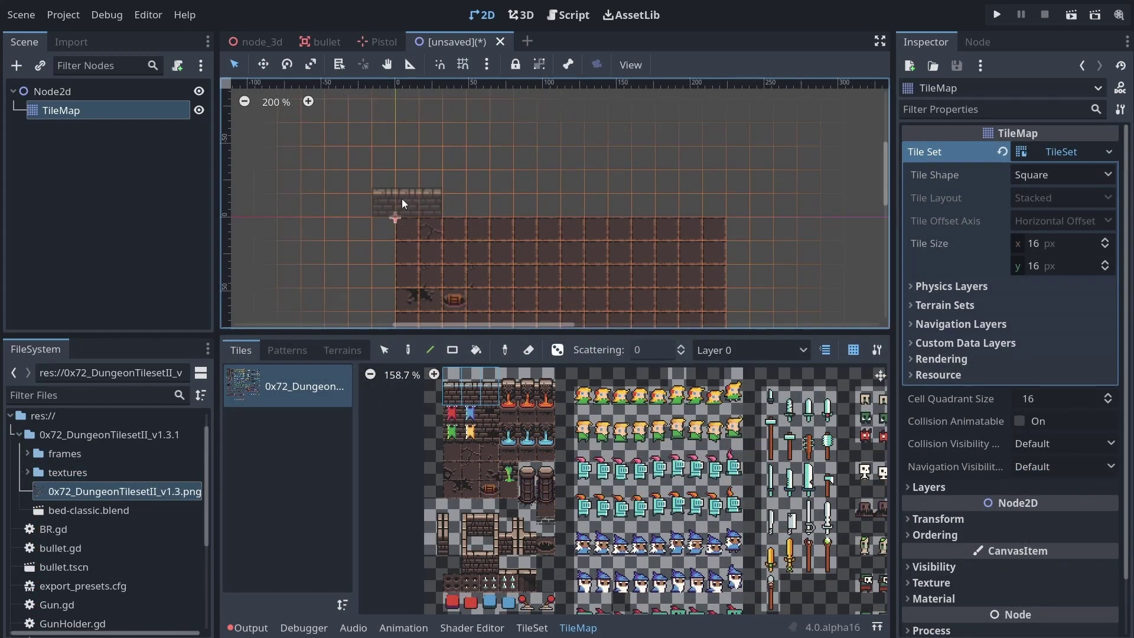
{"action": "mouse_move", "coordinate": [404, 203]}
{"action": "left_mouse_down"}
{"action": "mouse_move", "coordinate": [710, 197]}
{"action": "mouse_move", "coordinate": [710, 215]}
{"action": "left_mouse_up"}
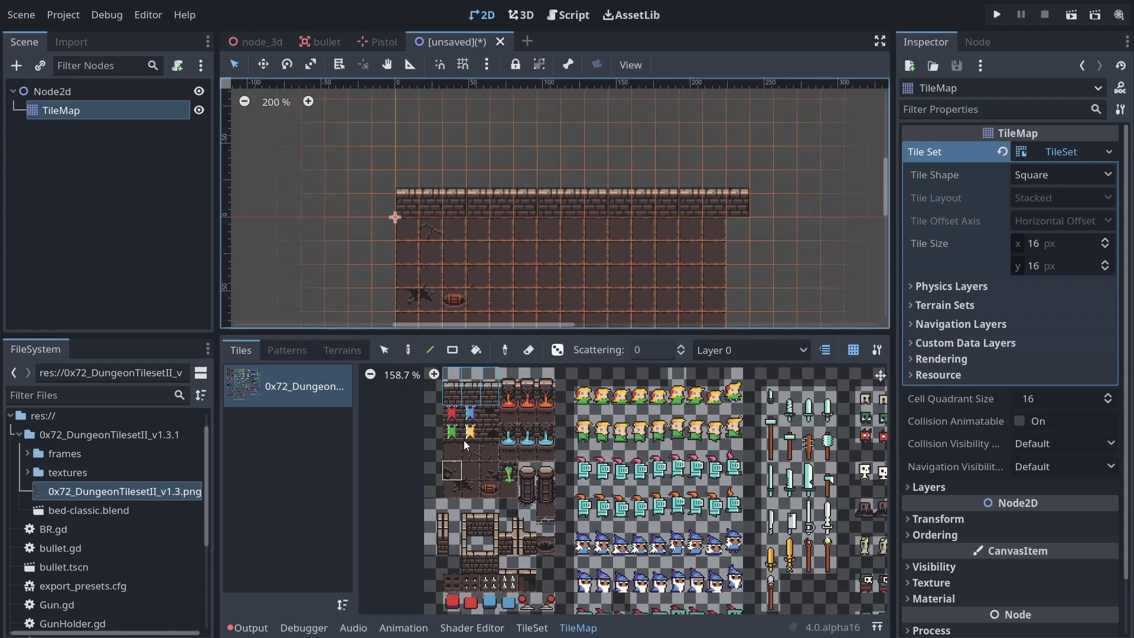
{"action": "left_click", "coordinate": [431, 352]}
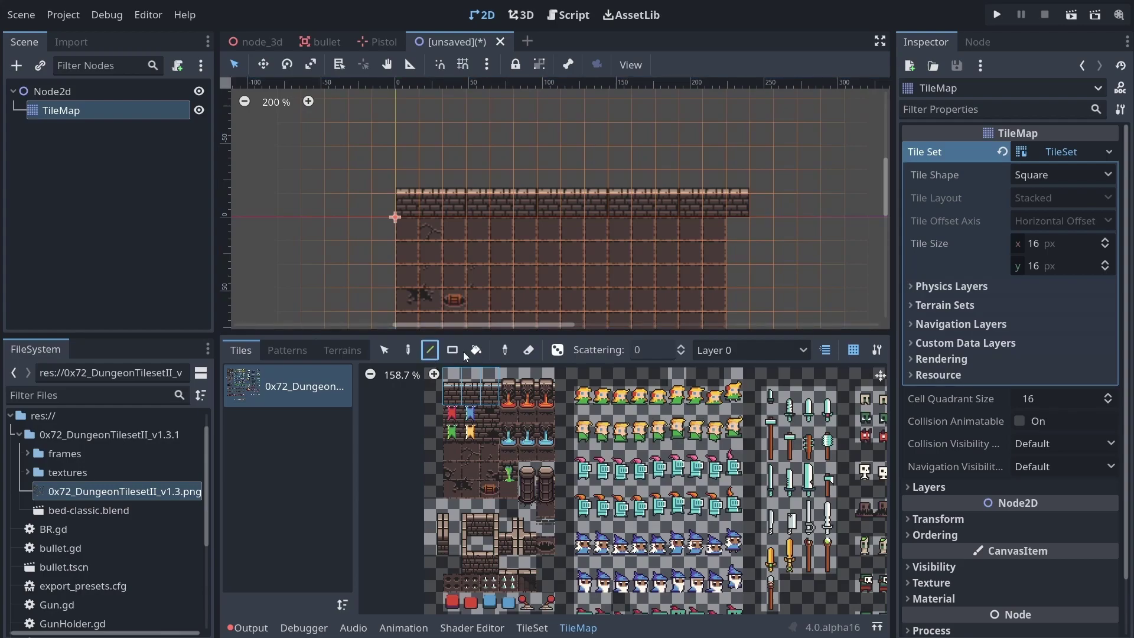
{"action": "left_click", "coordinate": [407, 351]}
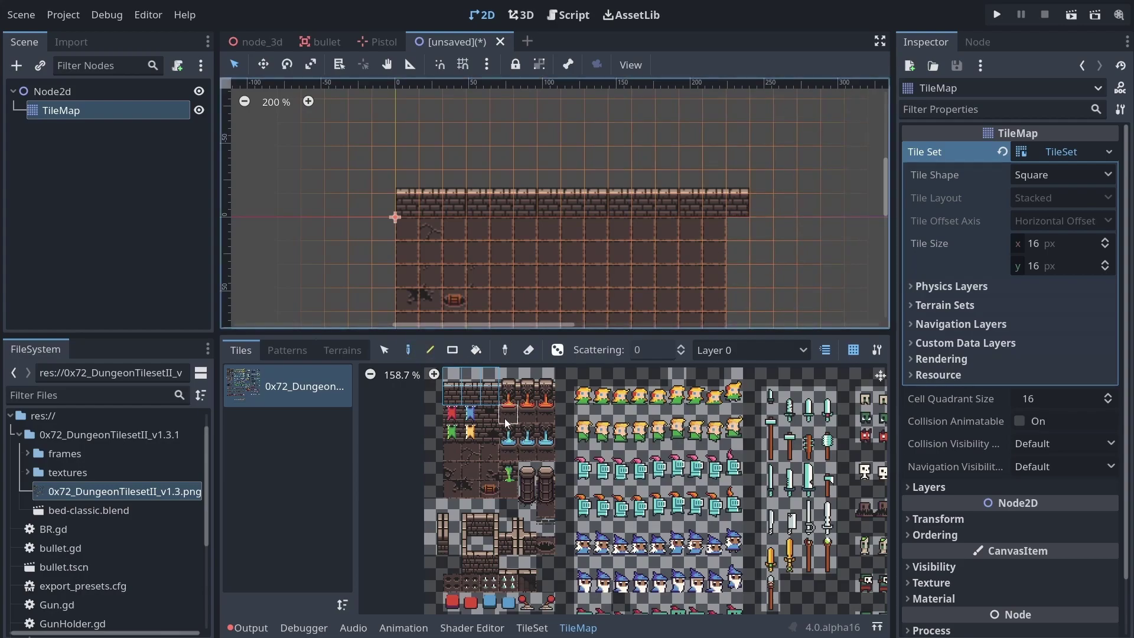